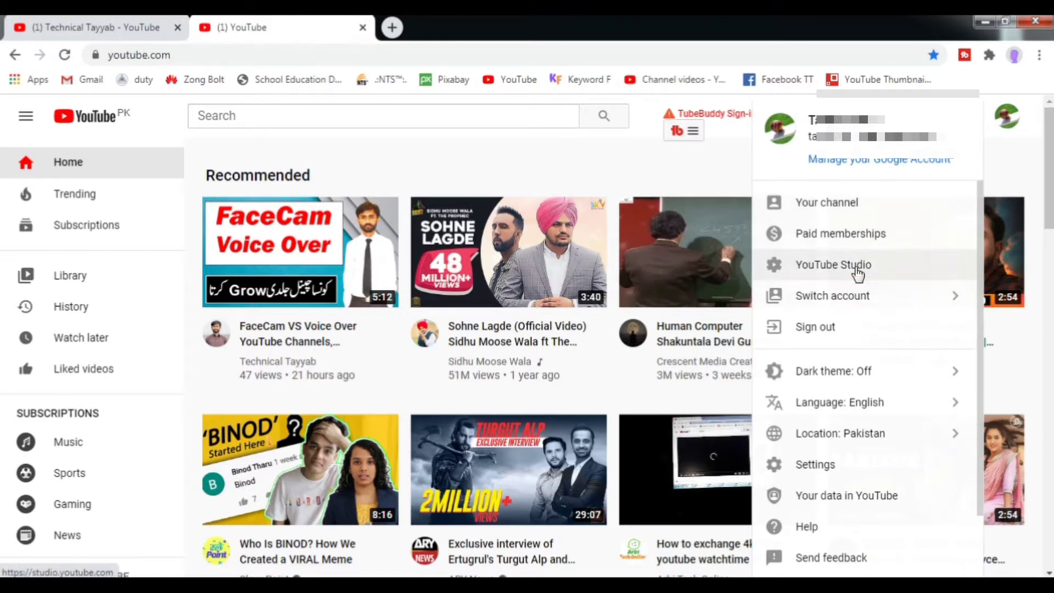
Switch to YouTube Studio and open the Channel section of its settings.
{"action": "left_click", "coordinate": [857, 269]}
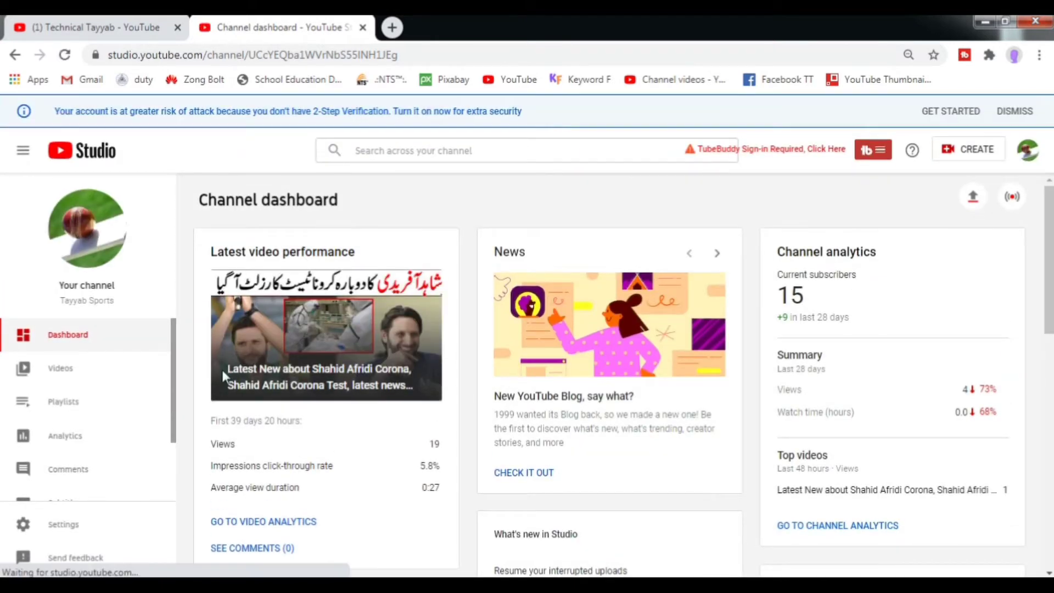
{"action": "left_click", "coordinate": [124, 531]}
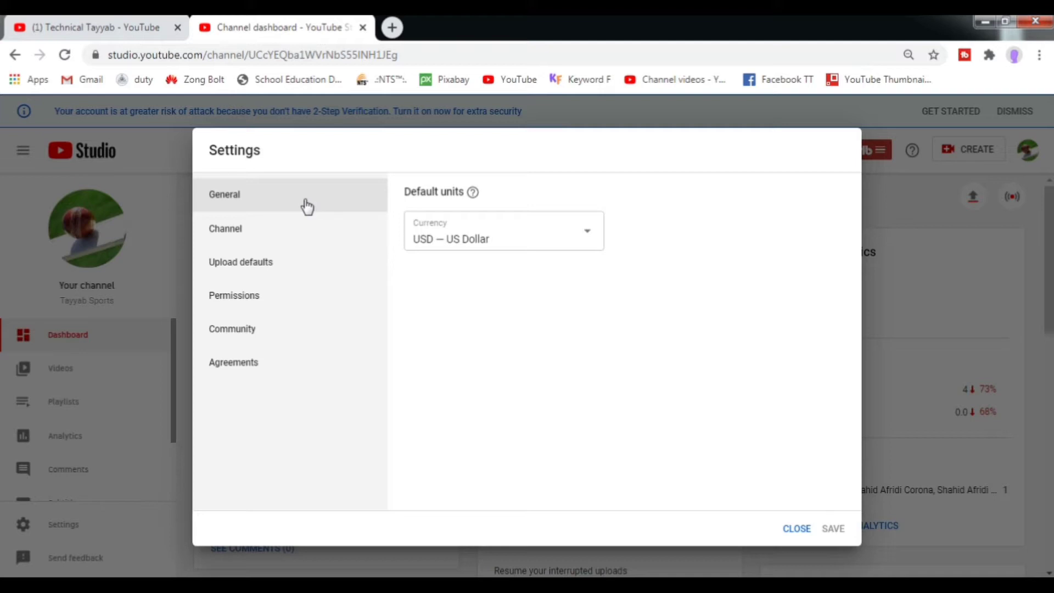
{"action": "left_click", "coordinate": [246, 236]}
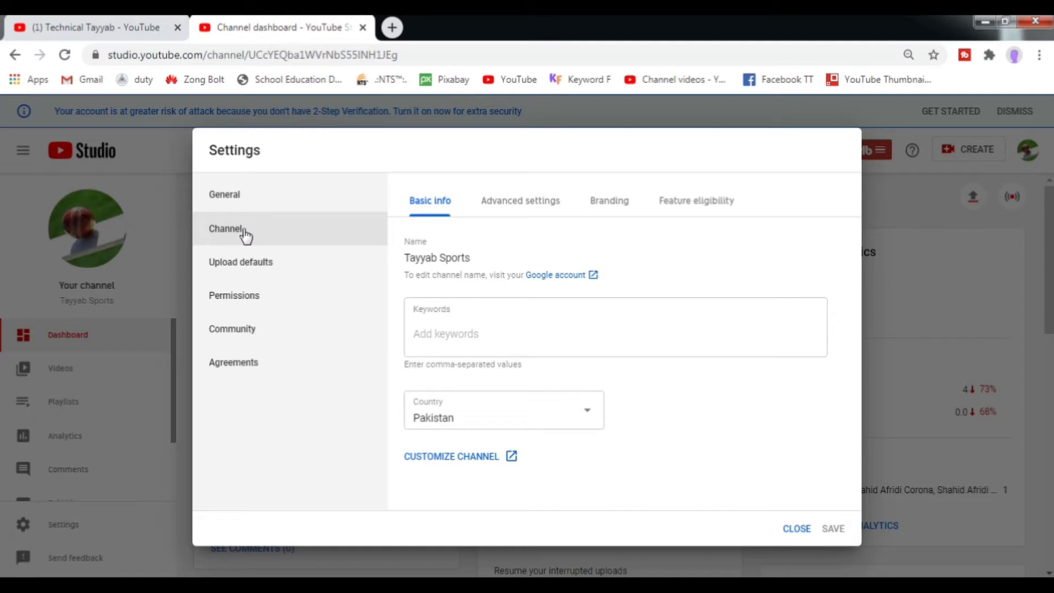
Enter four channel keywords: the owner's first name, "tayyab sports", "soprts" and a variant spelling of the first name, and remove the first keyword.
{"action": "left_click", "coordinate": [460, 334]}
{"action": "type", "text": "ta"}
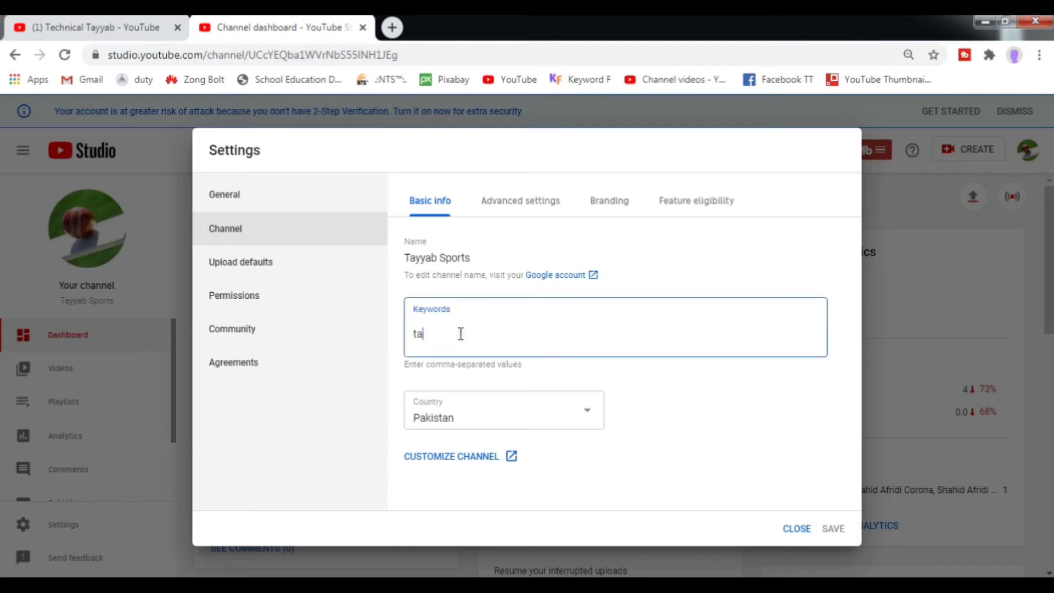
{"action": "type", "text": "yyab"}
{"action": "key", "text": "Return"}
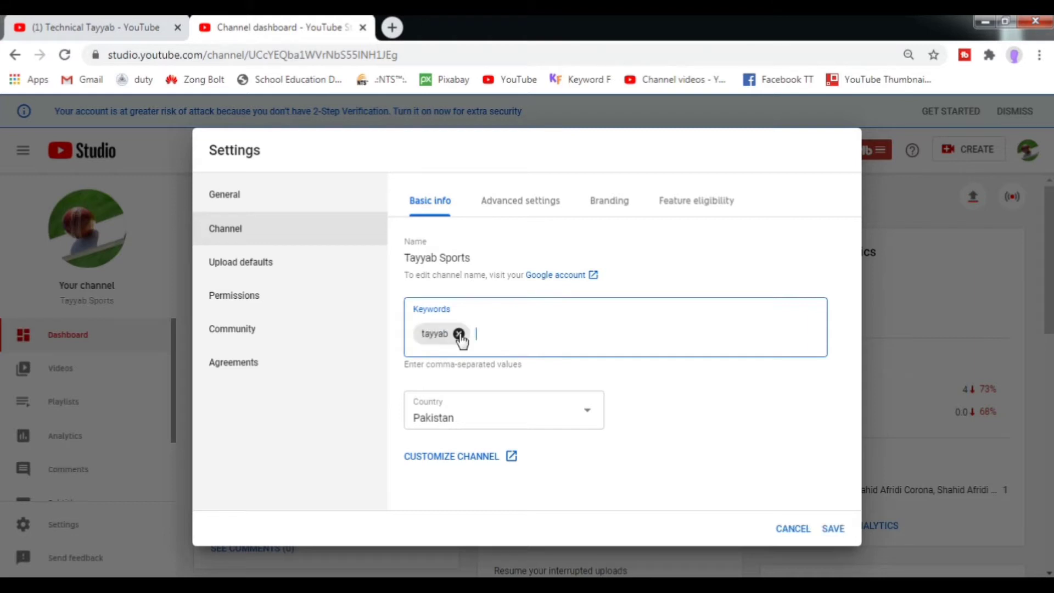
{"action": "type", "text": "tayyab sports"}
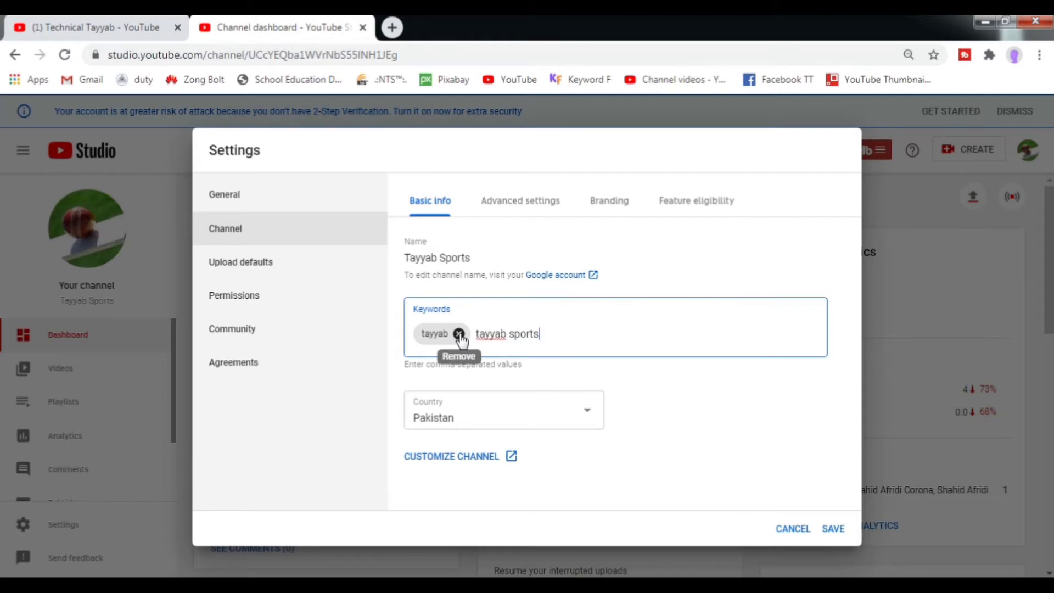
{"action": "key", "text": "Return"}
{"action": "type", "text": "sop"}
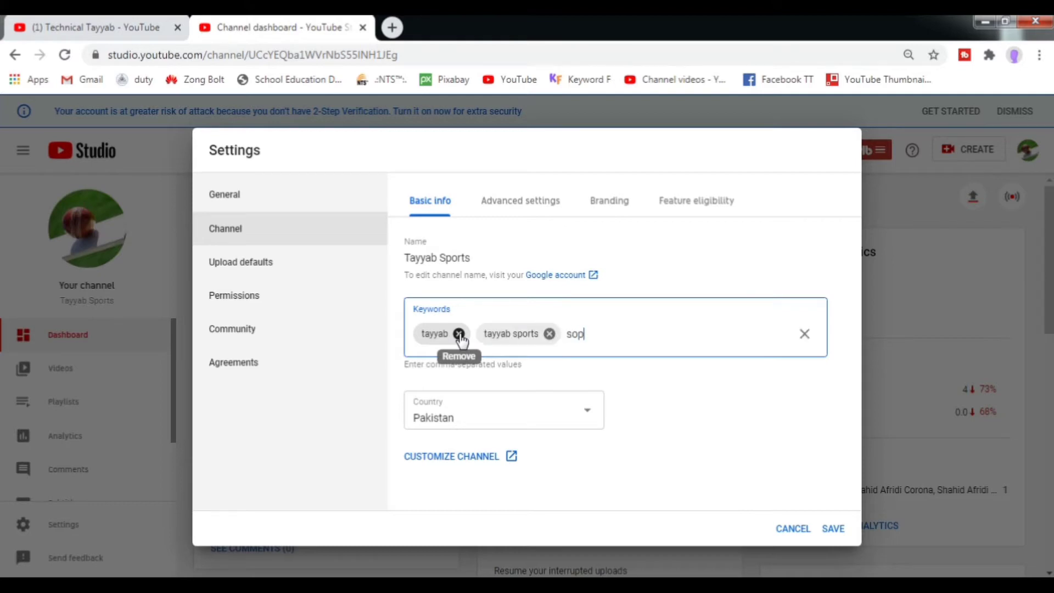
{"action": "type", "text": "rts"}
{"action": "key", "text": "Return"}
{"action": "type", "text": "t"}
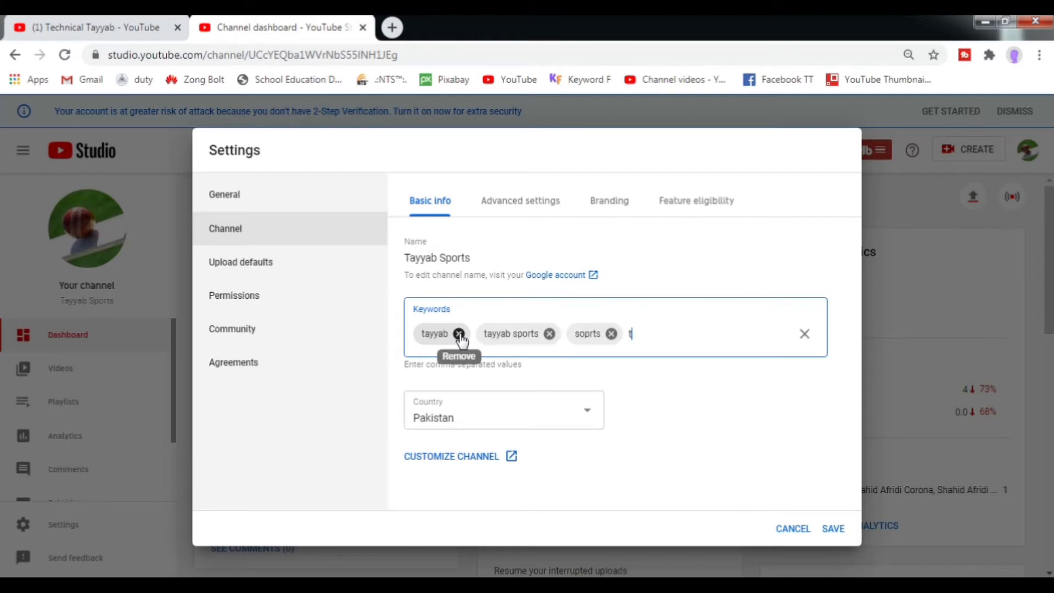
{"action": "type", "text": "ayab"}
{"action": "key", "text": "Return"}
{"action": "left_click", "coordinate": [459, 333]}
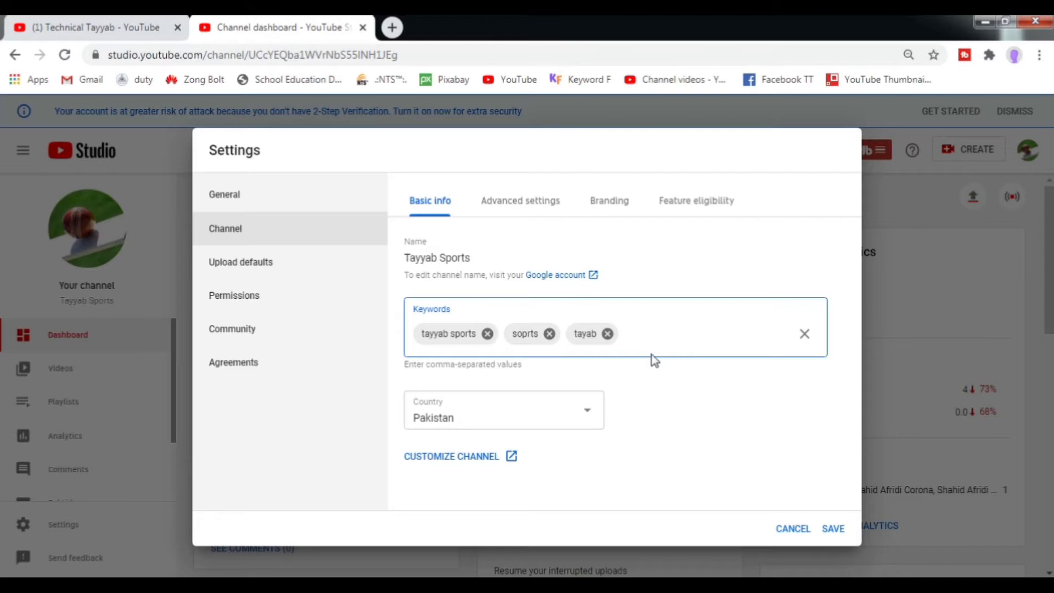
Set the channel as not made for kids and toggle the display of its subscriber count.
{"action": "left_click", "coordinate": [530, 209]}
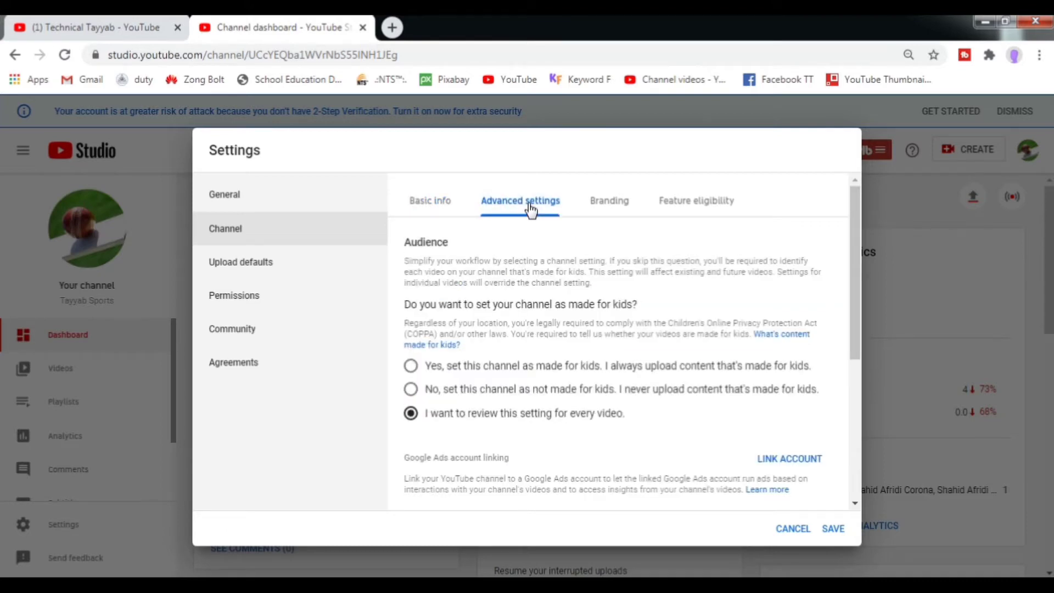
{"action": "left_click", "coordinate": [474, 390]}
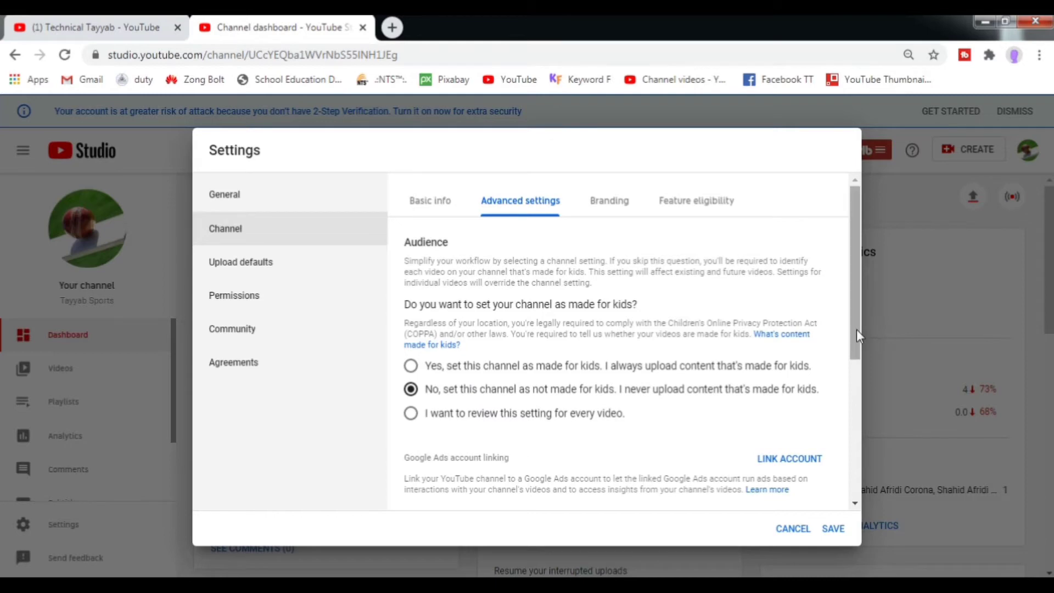
{"action": "left_click_drag", "start_coordinate": [858, 336], "coordinate": [858, 465]}
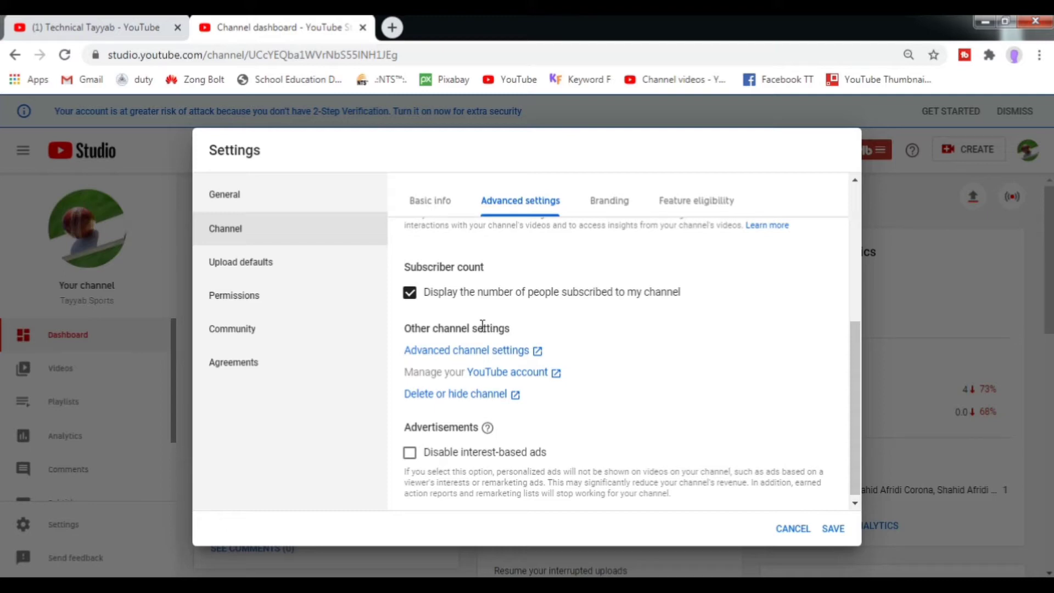
{"action": "left_click", "coordinate": [410, 294]}
Review the channel's branding and feature eligibility, and the upload defaults for title, description, visibility and tags.
{"action": "left_click", "coordinate": [608, 213]}
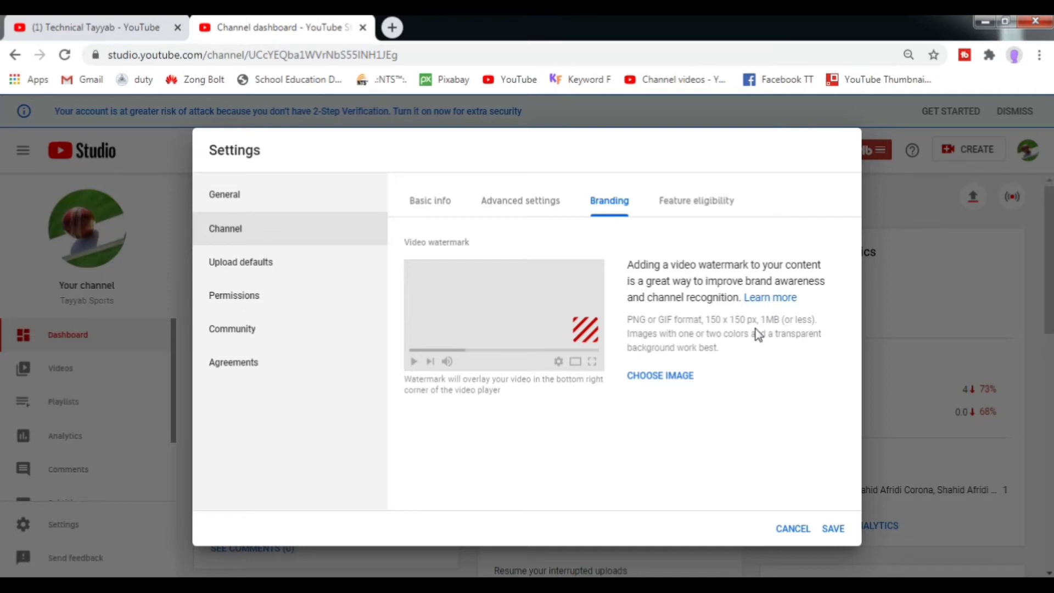
{"action": "left_click", "coordinate": [712, 209]}
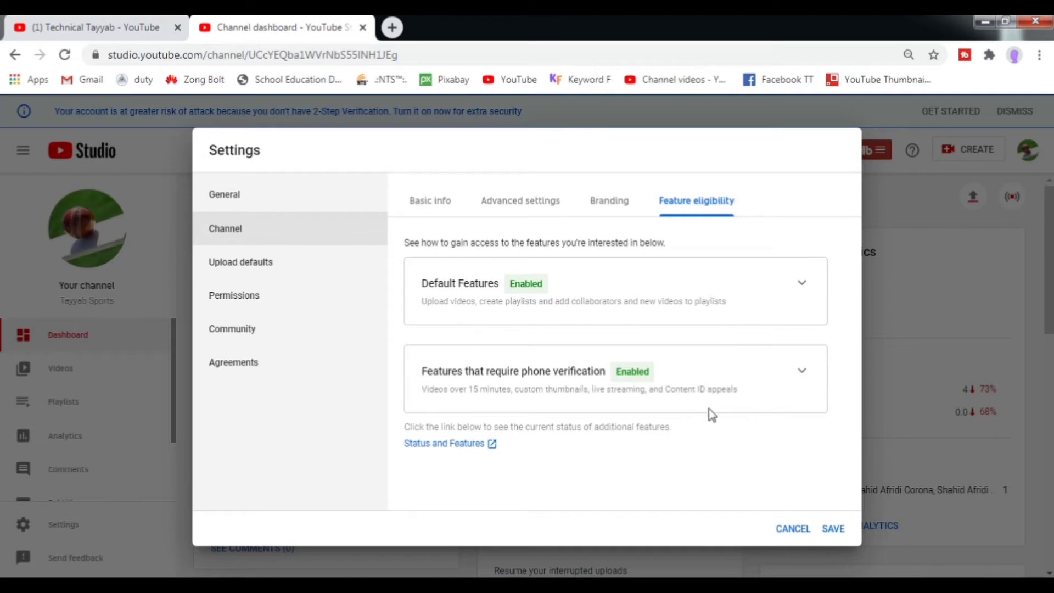
{"action": "left_click", "coordinate": [290, 273]}
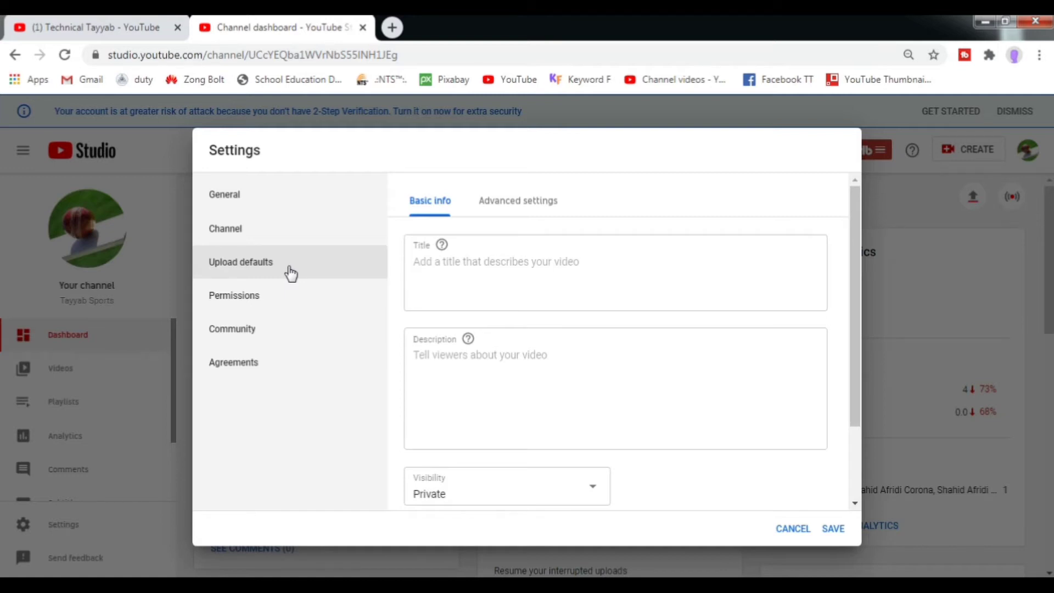
{"action": "left_click", "coordinate": [474, 388]}
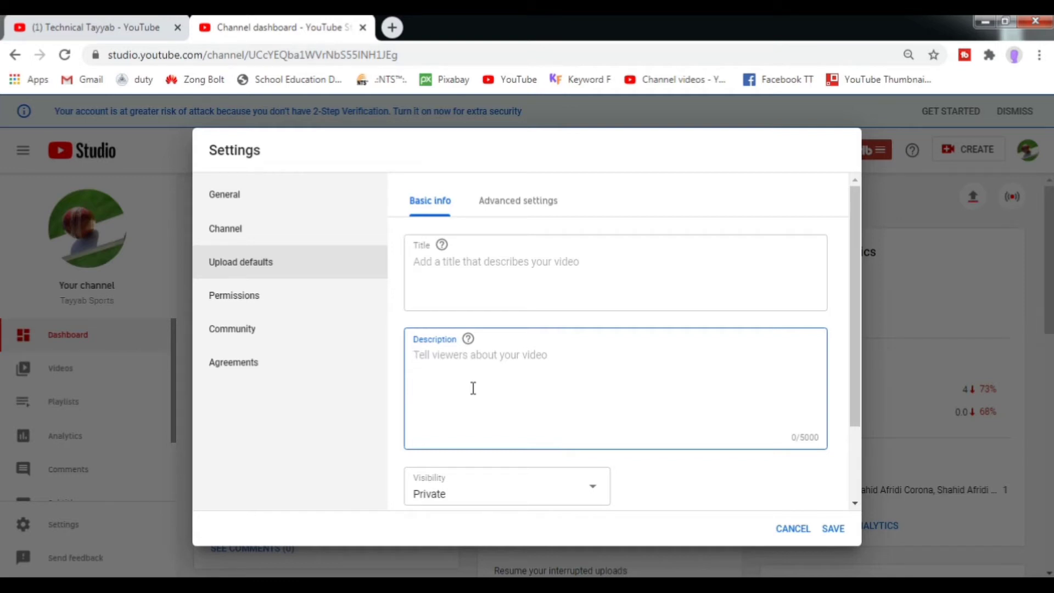
{"action": "left_click", "coordinate": [487, 261]}
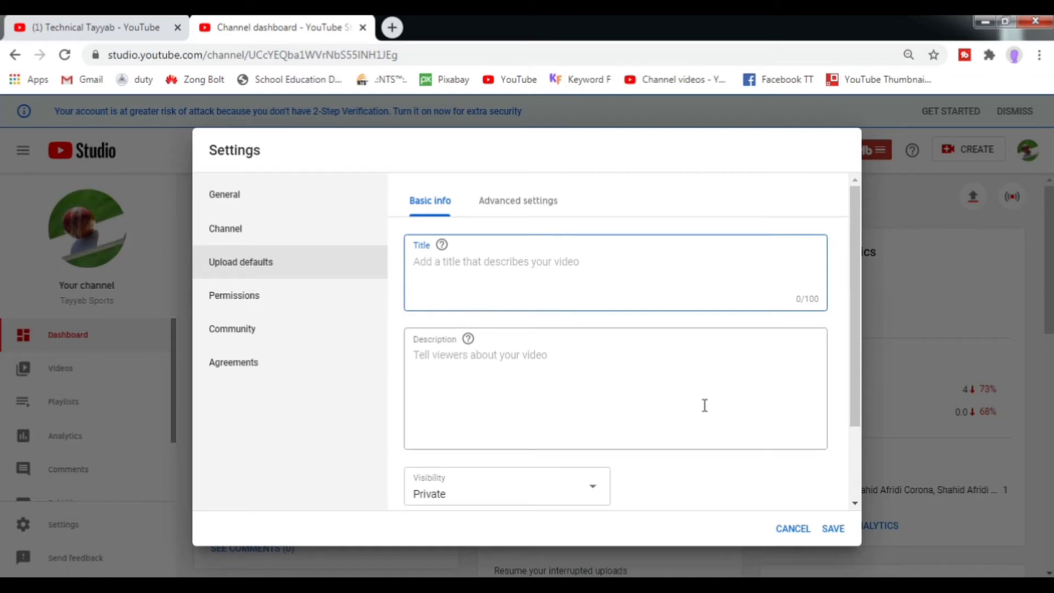
{"action": "left_click_drag", "start_coordinate": [857, 406], "coordinate": [856, 501]}
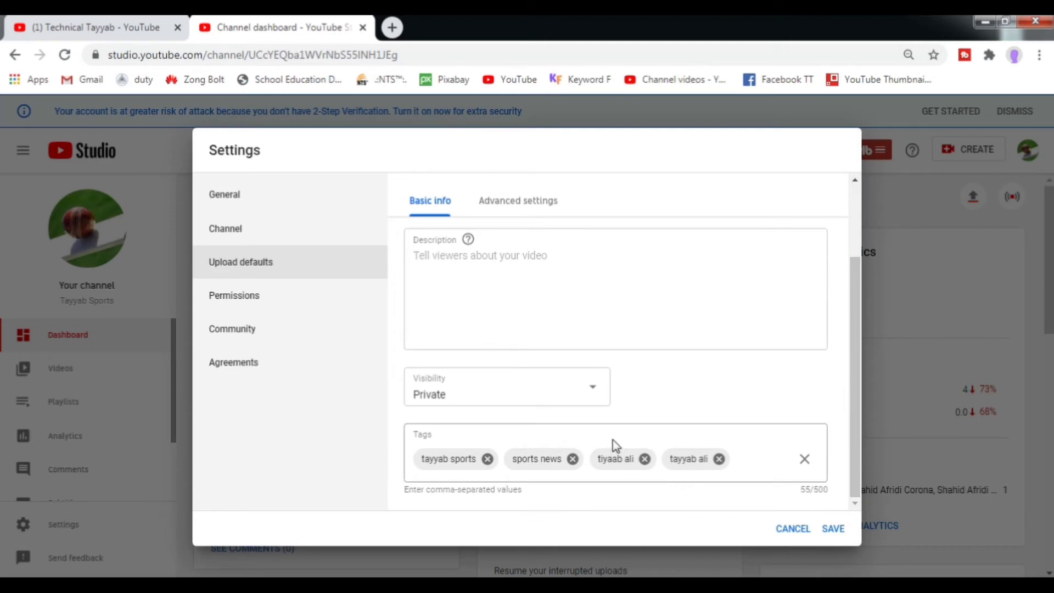
{"action": "left_click", "coordinate": [551, 407]}
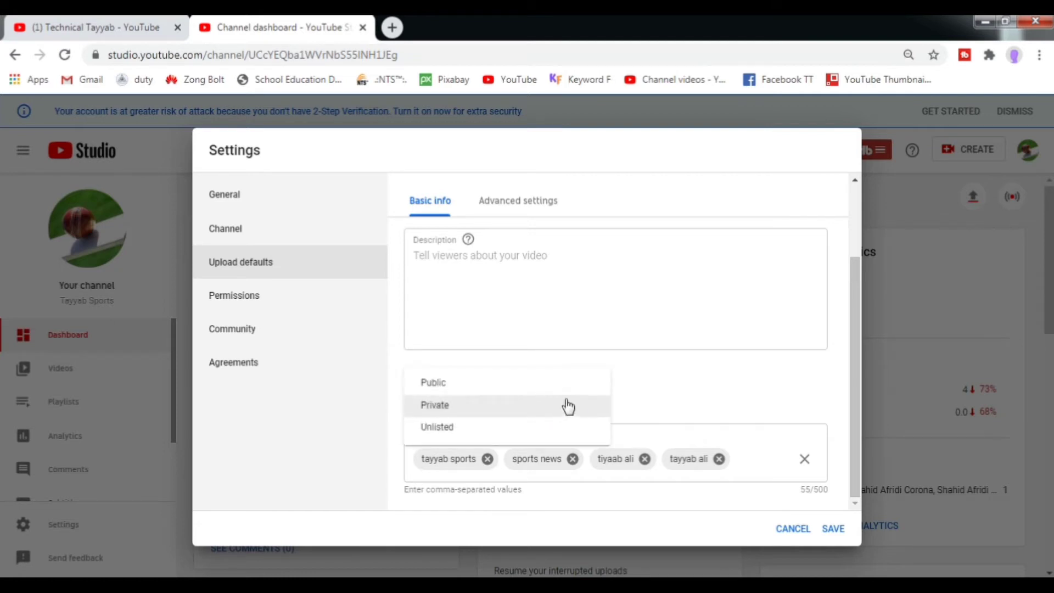
{"action": "left_click", "coordinate": [650, 402]}
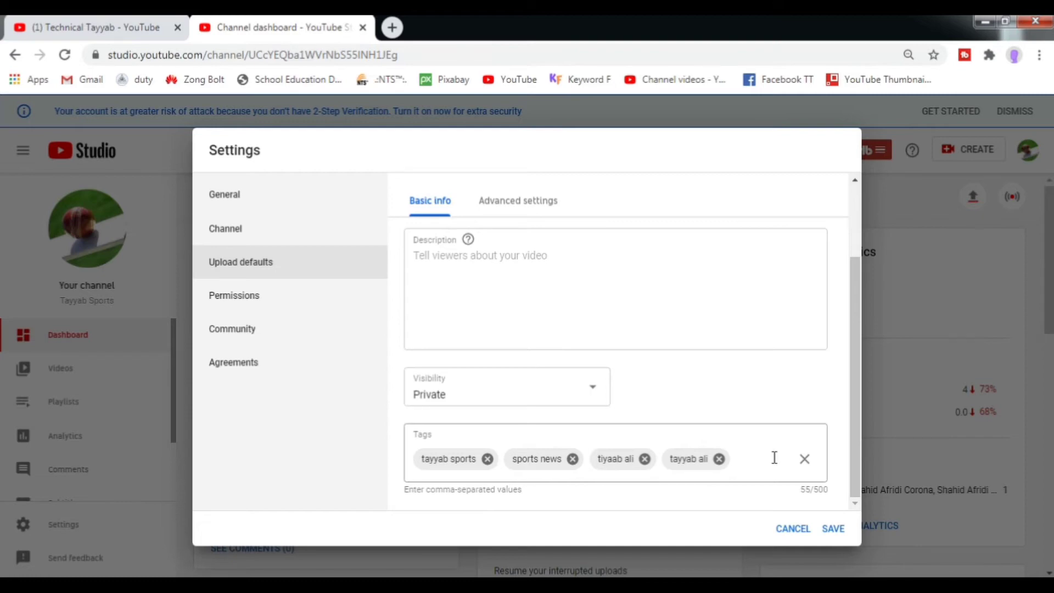
Look through the channel permissions and the community's automated filters, and save the settings.
{"action": "left_click", "coordinate": [307, 311]}
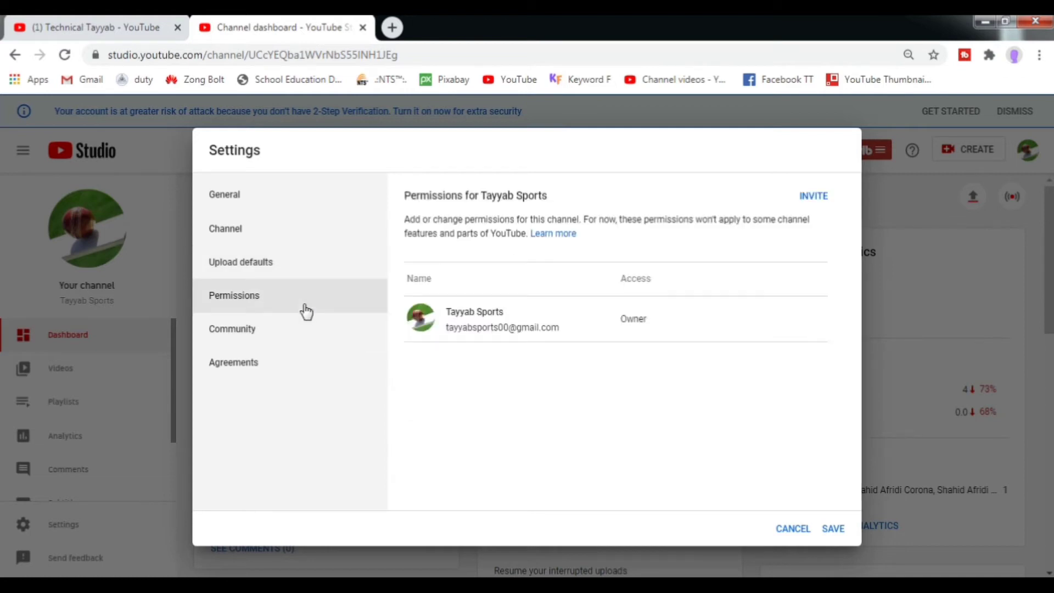
{"action": "left_click", "coordinate": [367, 376]}
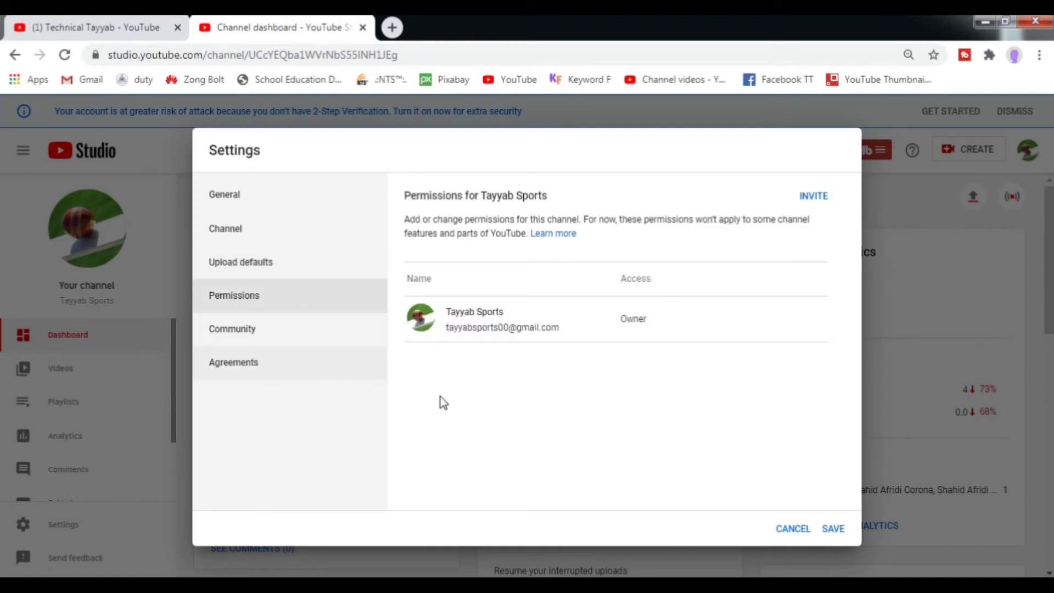
{"action": "left_click", "coordinate": [289, 335]}
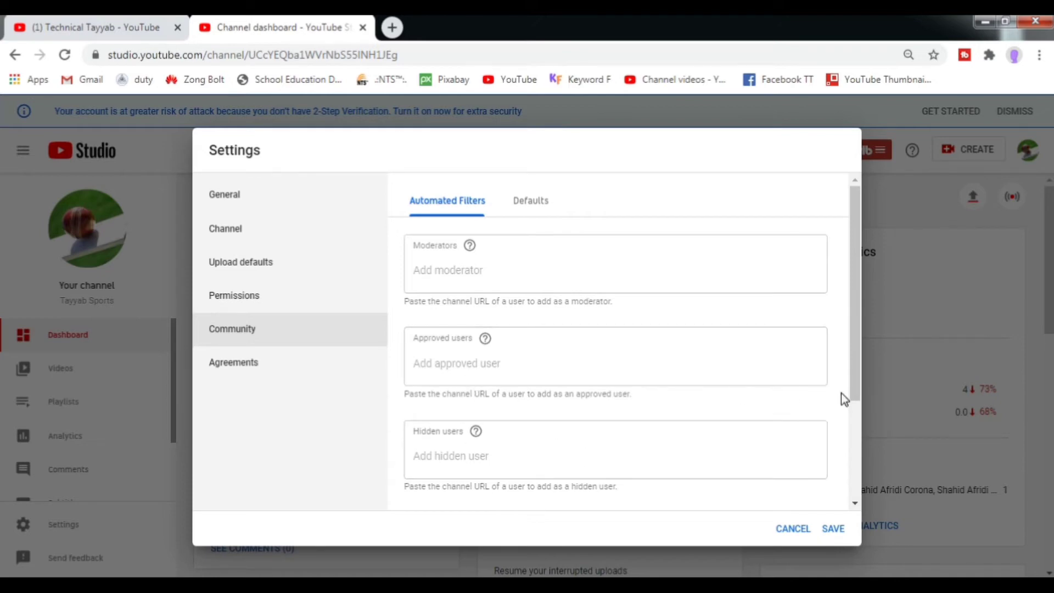
{"action": "left_click_drag", "start_coordinate": [853, 390], "coordinate": [854, 506]}
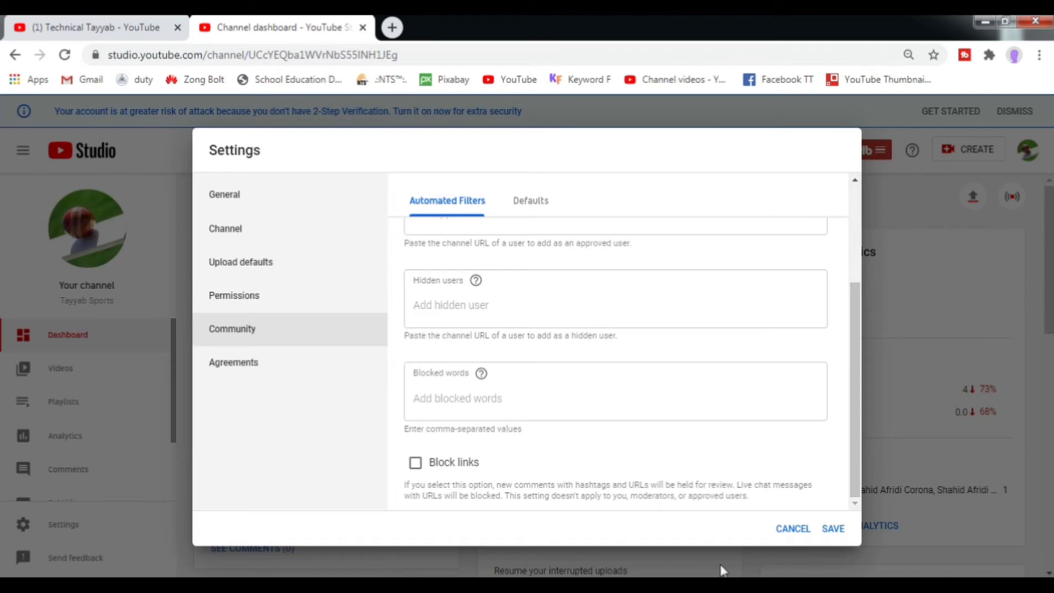
{"action": "left_click", "coordinate": [834, 530]}
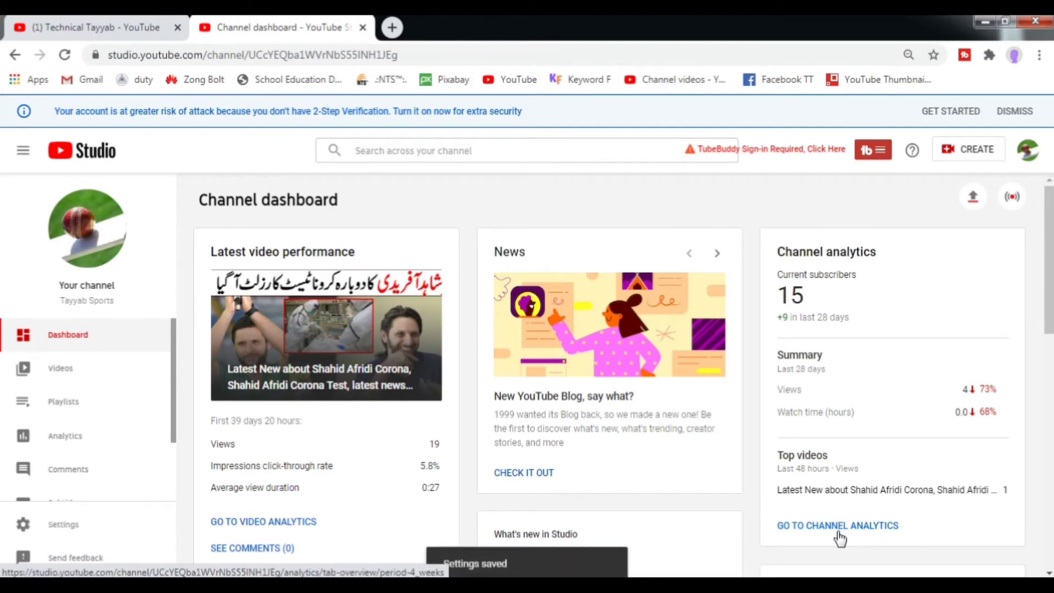
Open the channel customization page from the Channel settings and start editing the channel's links.
{"action": "left_click", "coordinate": [110, 523]}
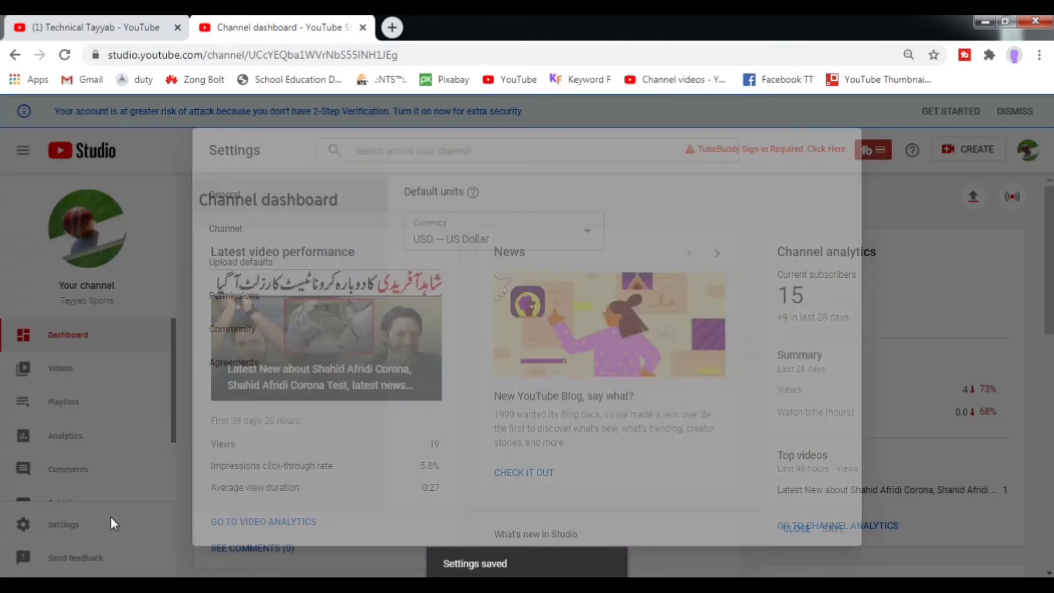
{"action": "left_click", "coordinate": [214, 233]}
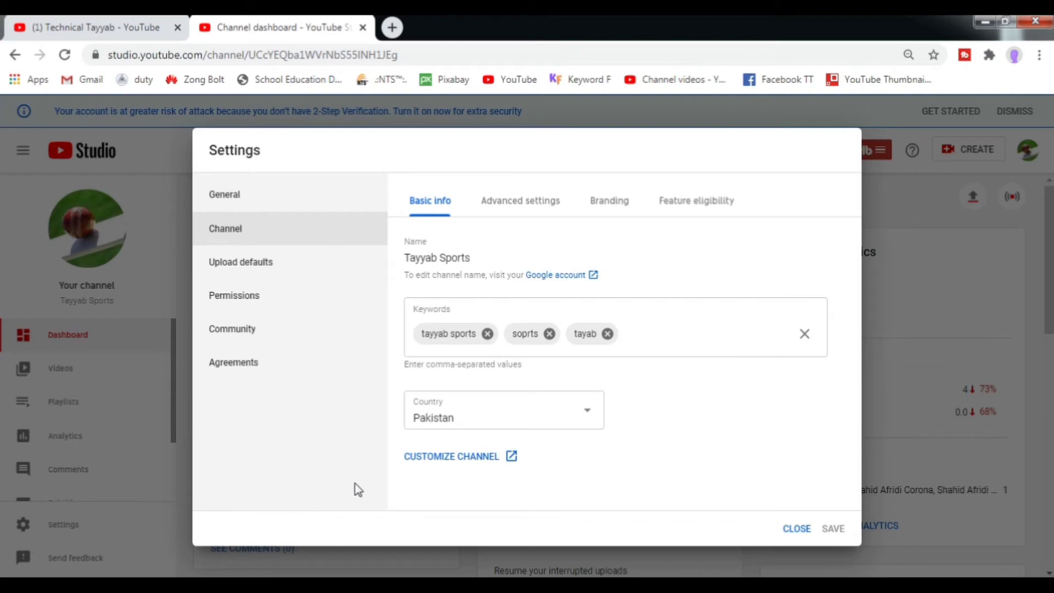
{"action": "left_click", "coordinate": [473, 458]}
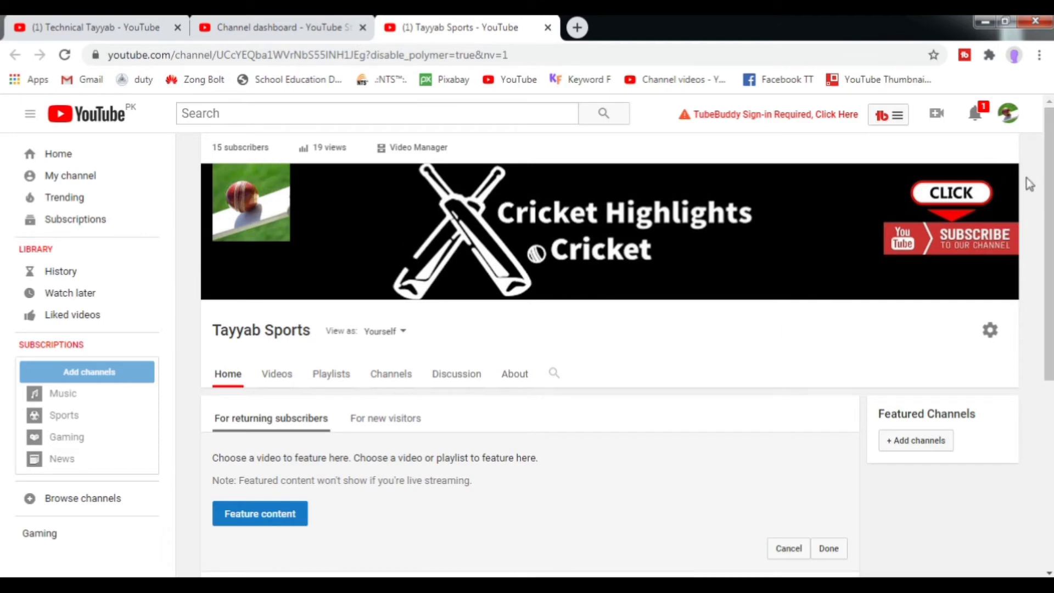
{"action": "left_click", "coordinate": [1006, 187]}
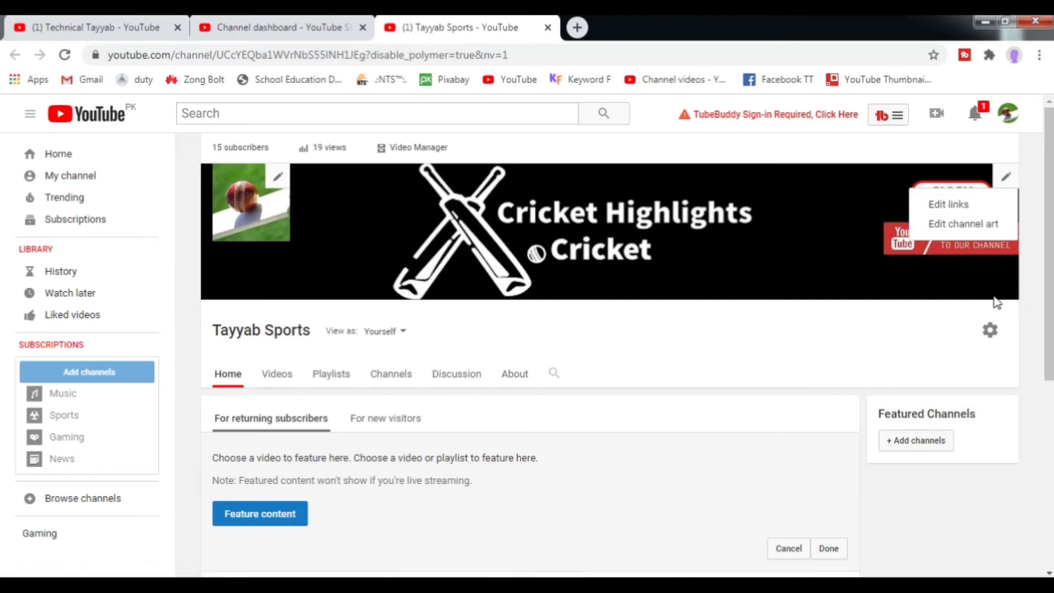
{"action": "left_click", "coordinate": [969, 206]}
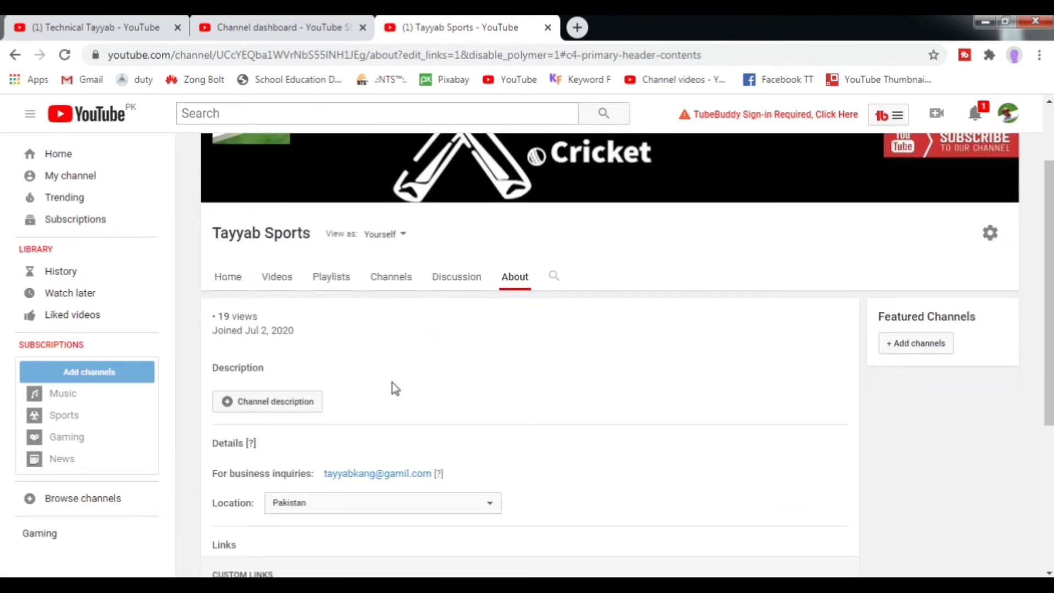
Add the channel description by copying the World Cricket welcome text from New Text Document.txt in Notepad, and save it.
{"action": "left_click", "coordinate": [281, 403]}
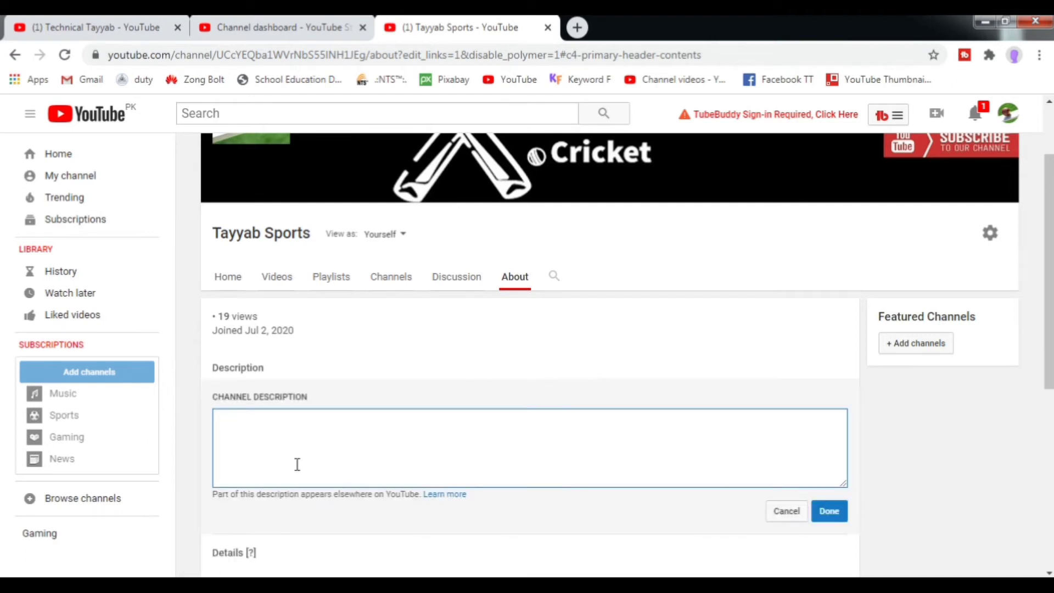
{"action": "left_click", "coordinate": [276, 584]}
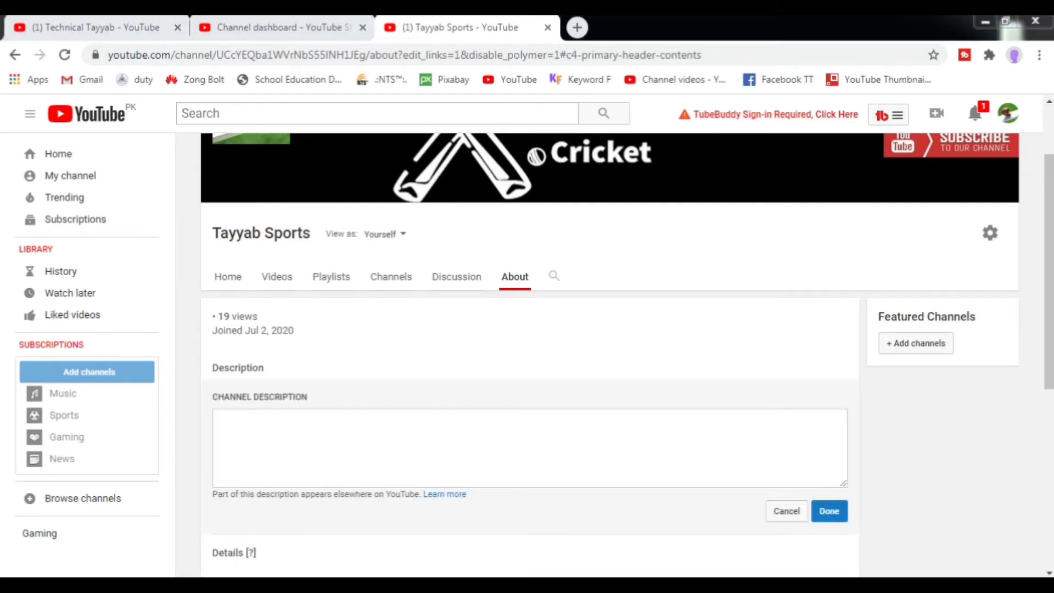
{"action": "key", "text": "ctrl+a"}
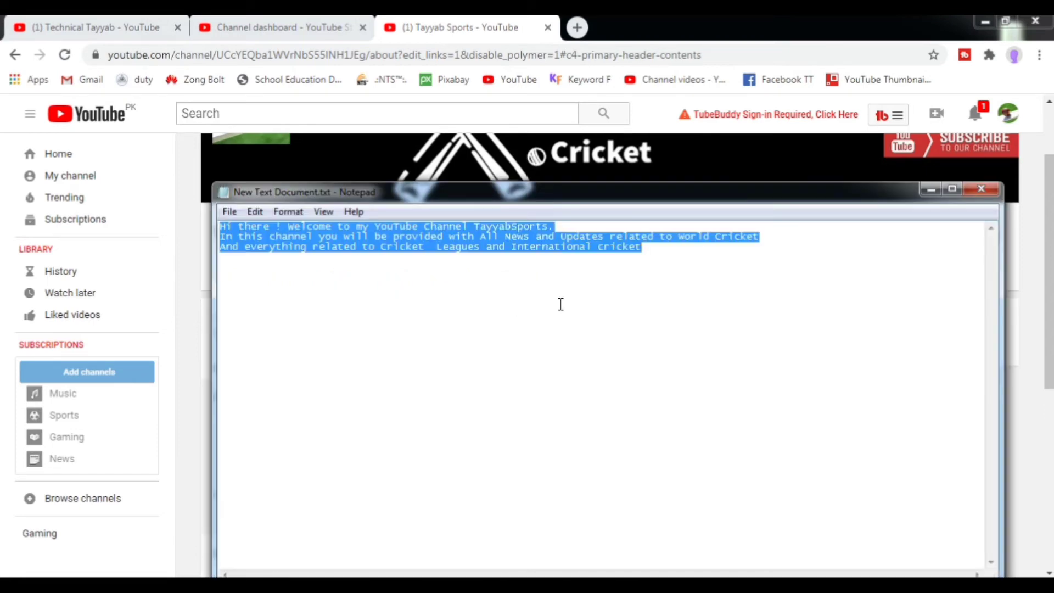
{"action": "left_click", "coordinate": [930, 190]}
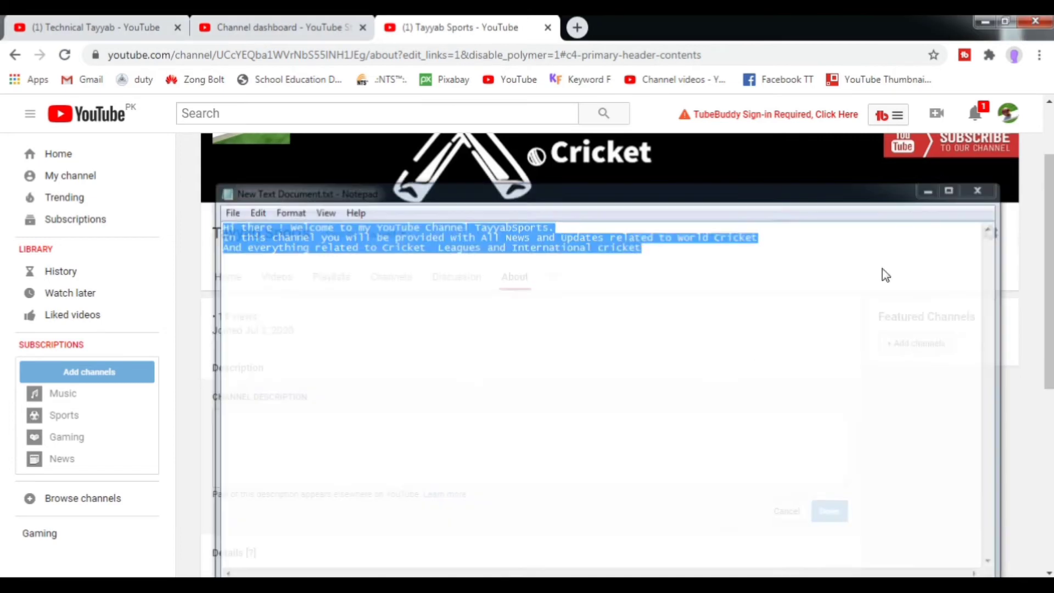
{"action": "right_click", "coordinate": [311, 454]}
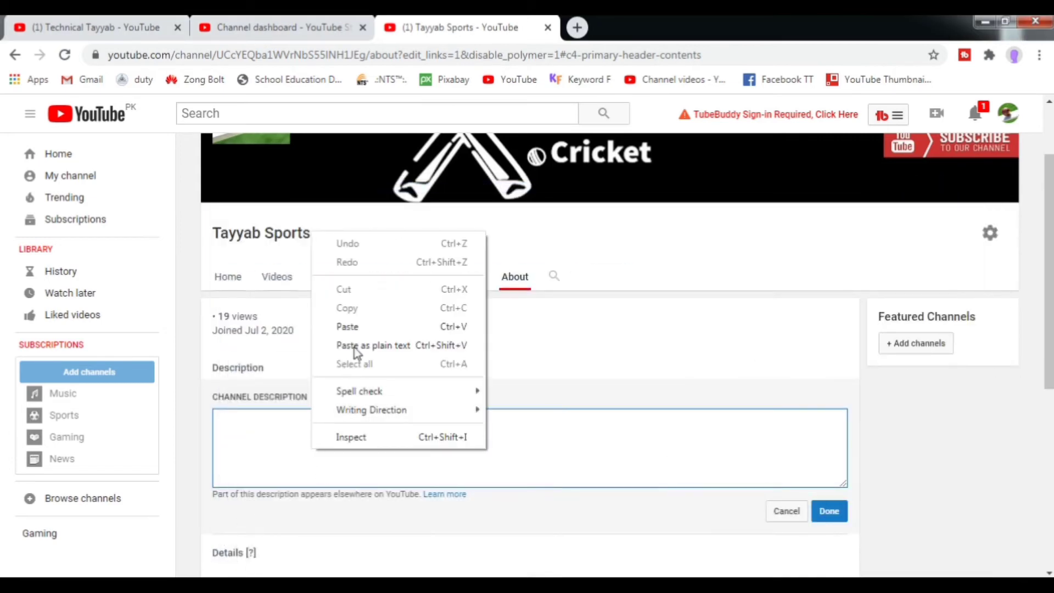
{"action": "left_click", "coordinate": [357, 329]}
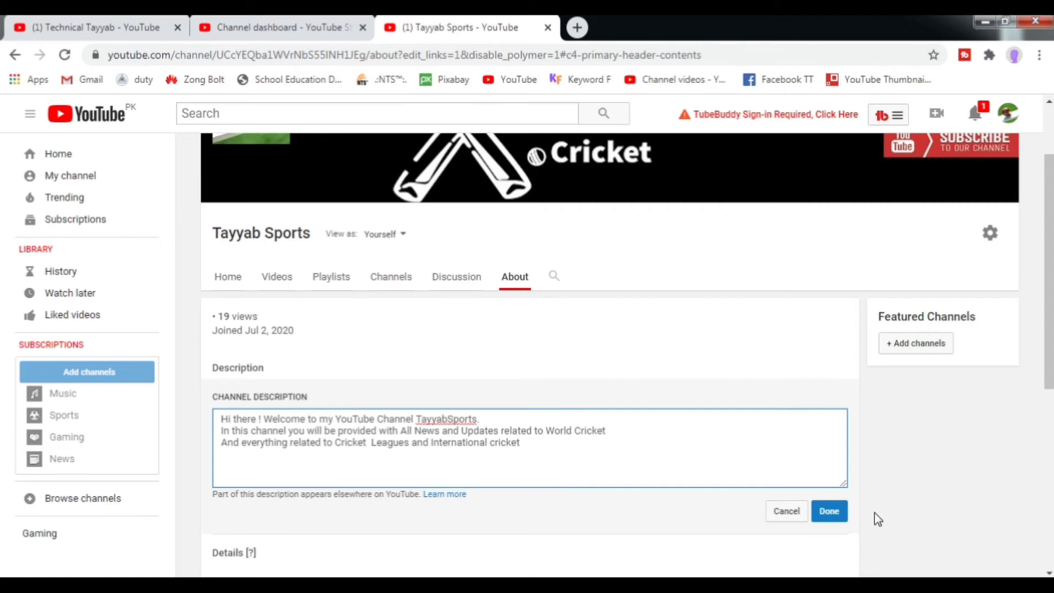
{"action": "left_click", "coordinate": [843, 516]}
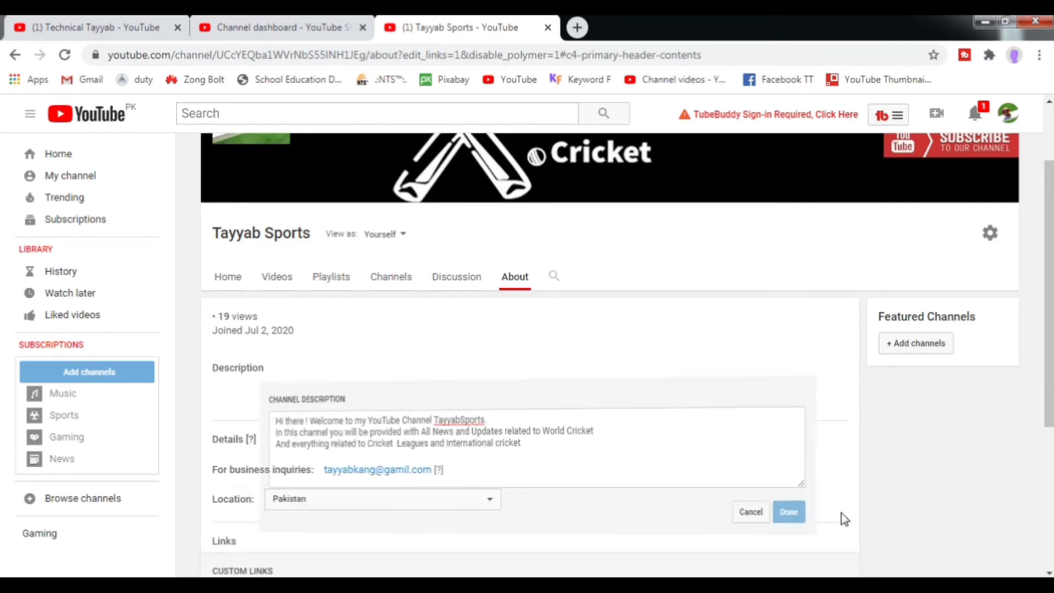
Open the business inquiries email for editing, check the address and close the editor.
{"action": "scroll", "coordinate": [912, 494], "scroll_direction": "down", "scroll_amount": 3}
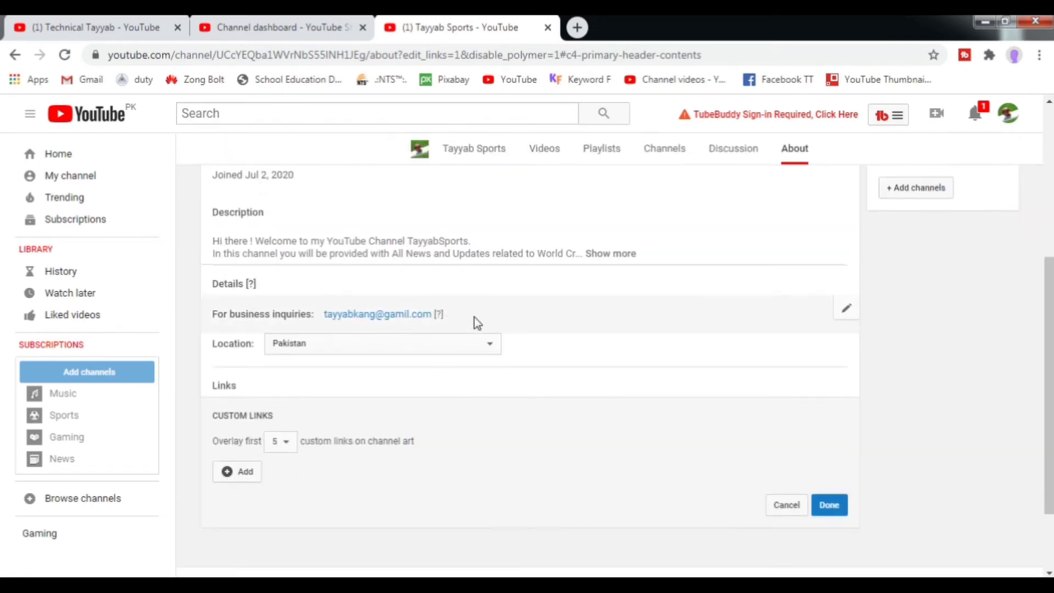
{"action": "left_click", "coordinate": [844, 309]}
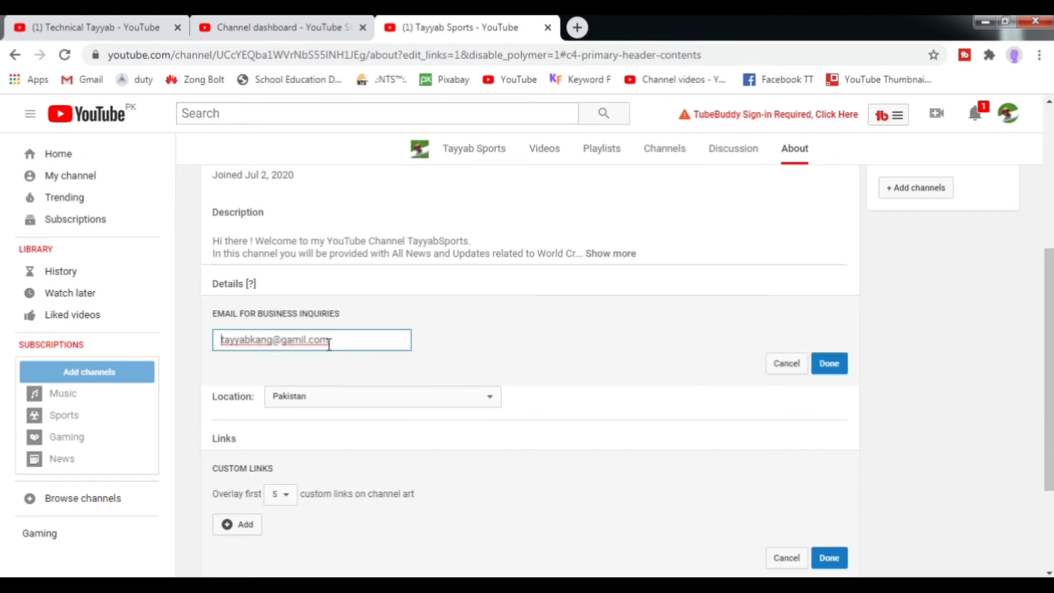
{"action": "left_click", "coordinate": [832, 366]}
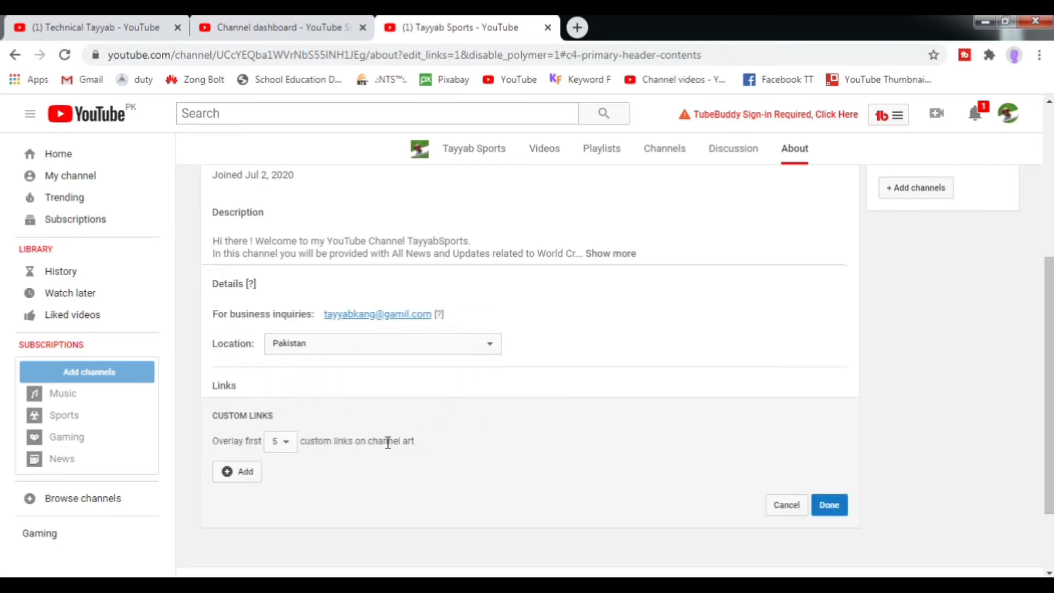
Add a custom link titled "Follow me on instagram" with the channel owner's Instagram profile URL.
{"action": "scroll", "coordinate": [266, 433], "scroll_direction": "down", "scroll_amount": 2}
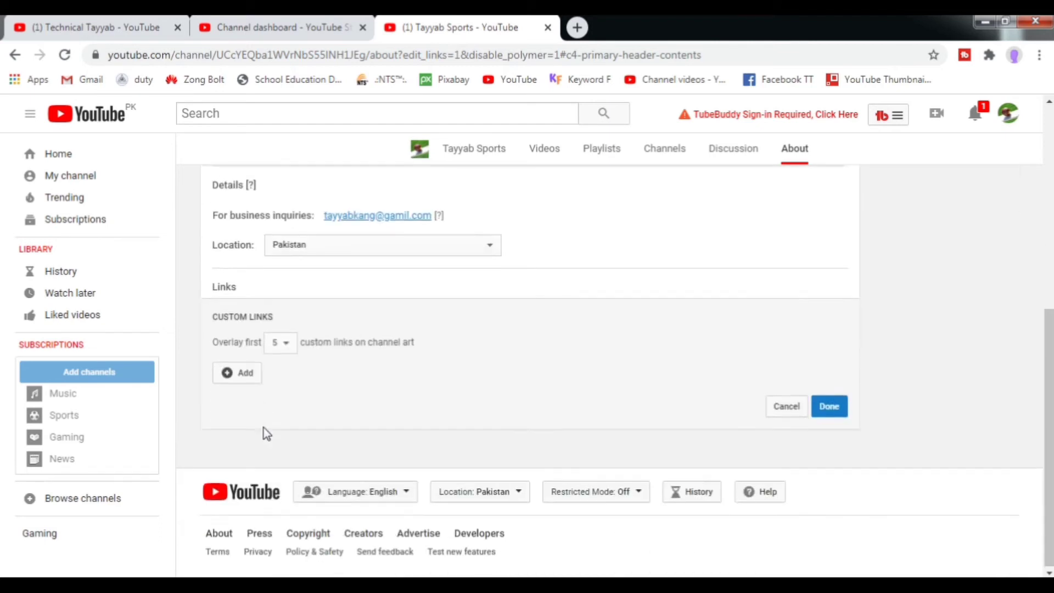
{"action": "left_click", "coordinate": [247, 372]}
{"action": "left_click", "coordinate": [282, 336]}
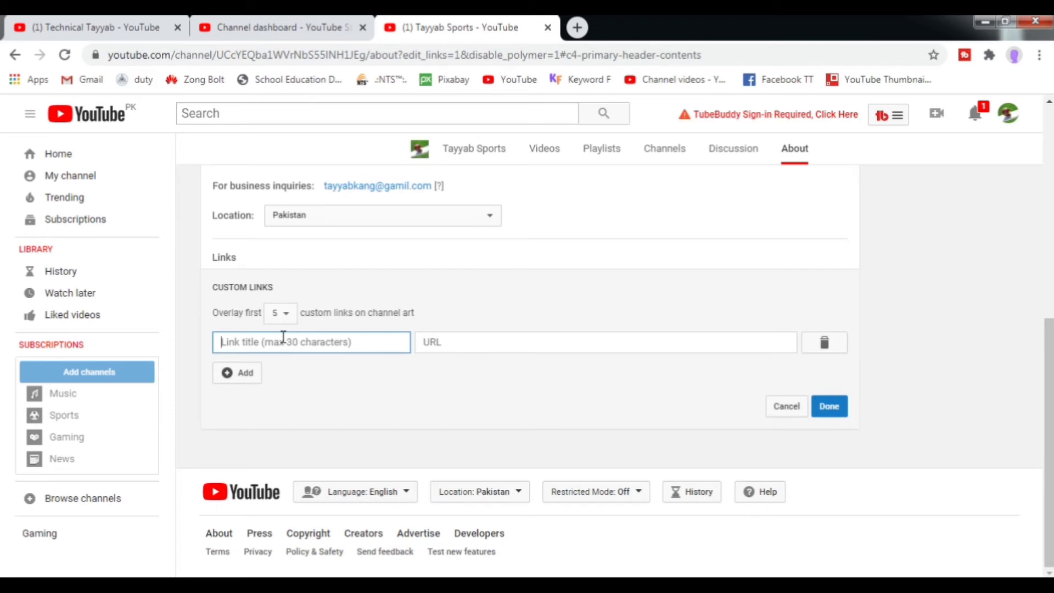
{"action": "left_click", "coordinate": [282, 336]}
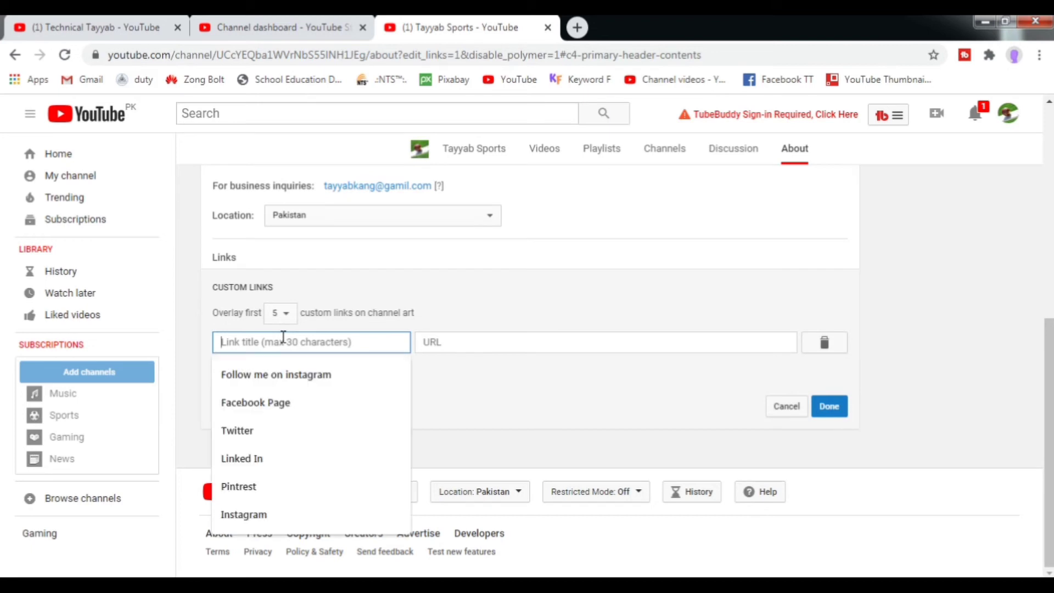
{"action": "left_click", "coordinate": [298, 375]}
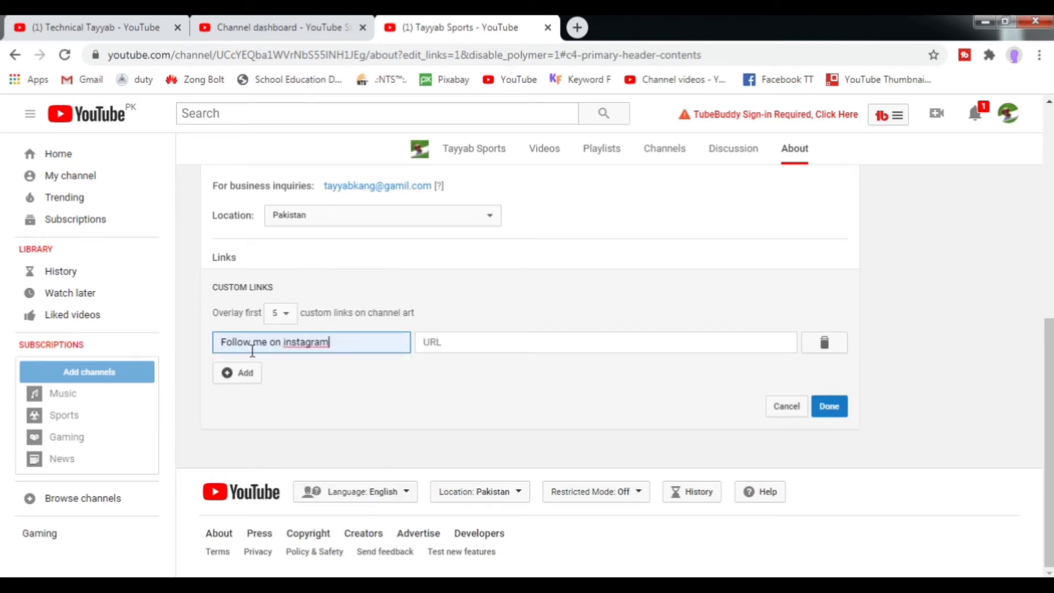
{"action": "left_click", "coordinate": [461, 345]}
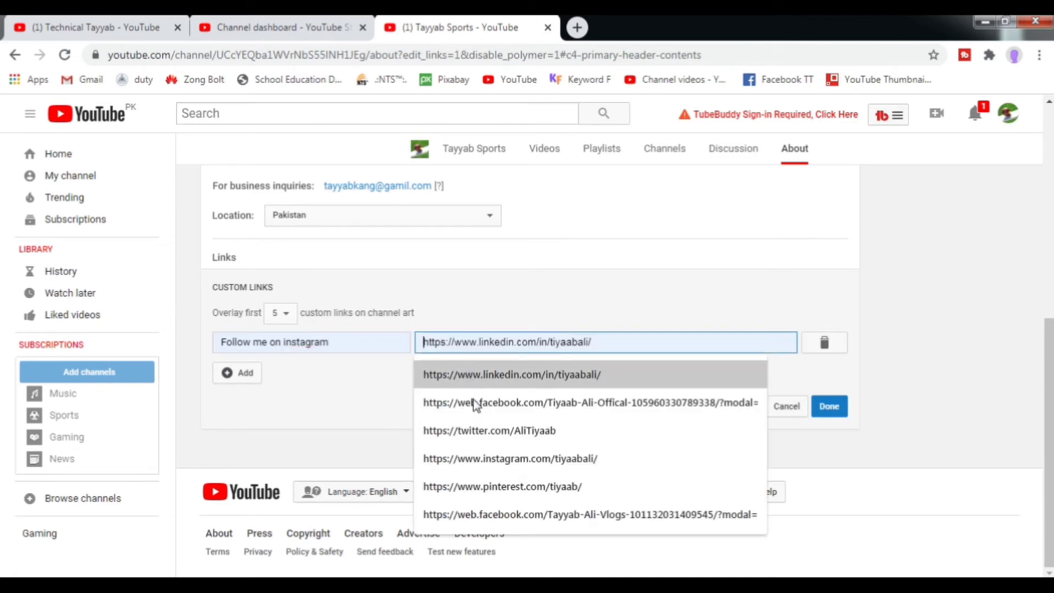
{"action": "left_click", "coordinate": [500, 461]}
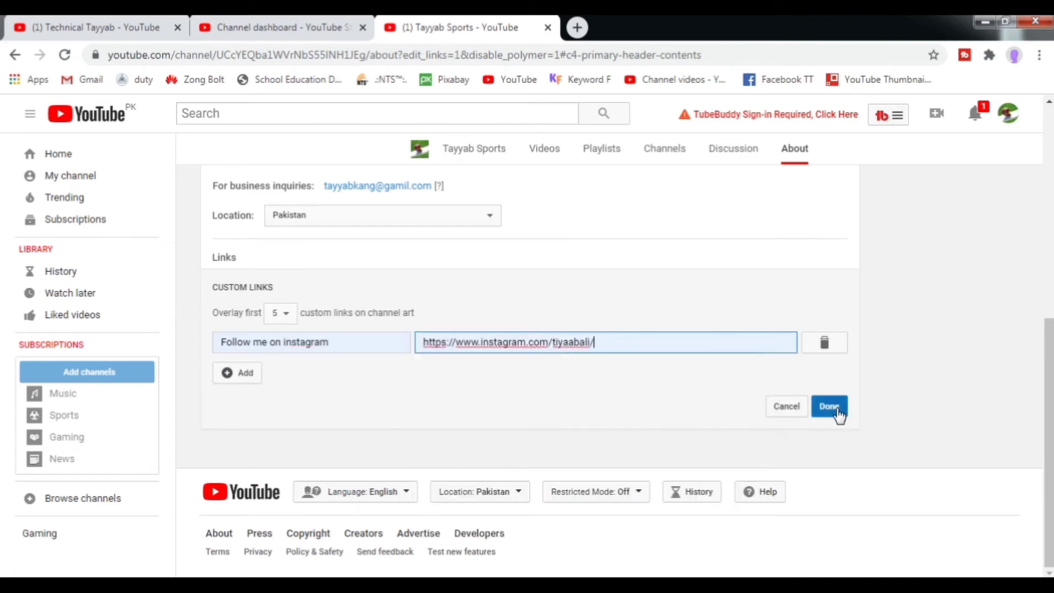
Add a second custom link titled "Twitter" with the owner's Twitter profile URL, and save the custom links.
{"action": "left_click", "coordinate": [246, 379]}
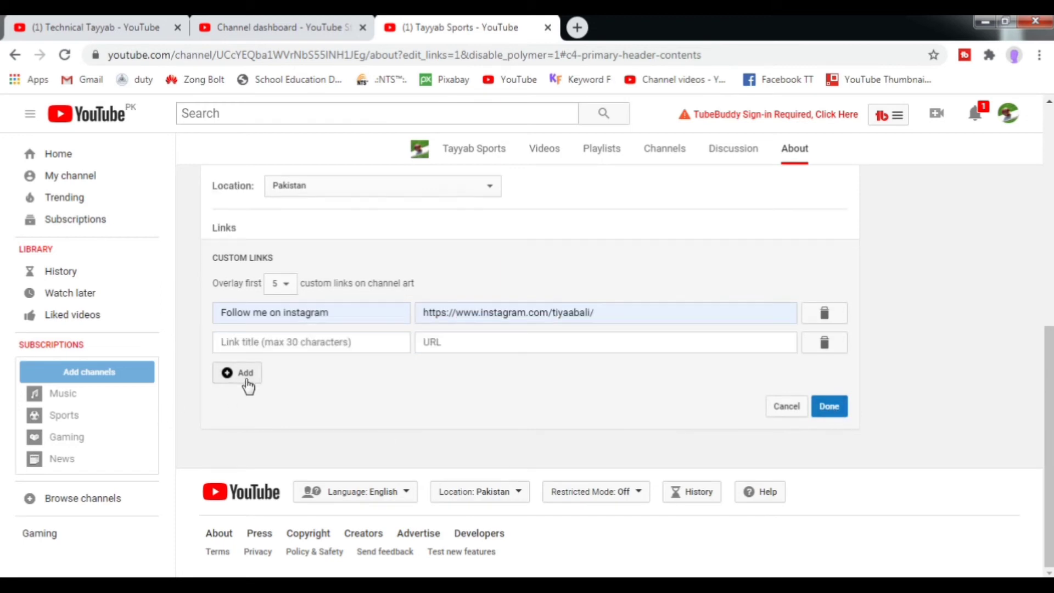
{"action": "left_click", "coordinate": [247, 343]}
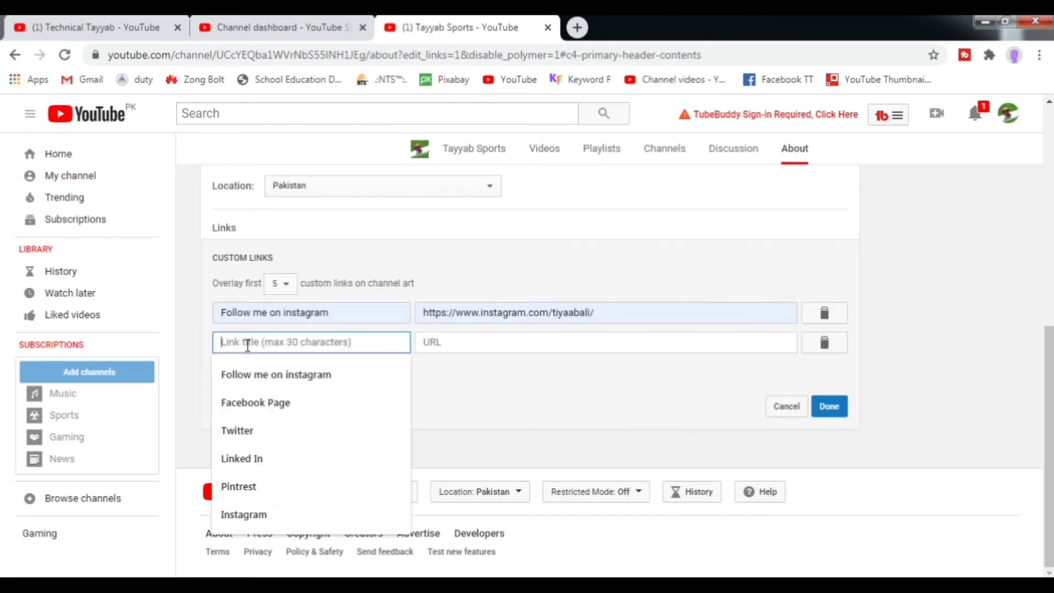
{"action": "left_click", "coordinate": [271, 434]}
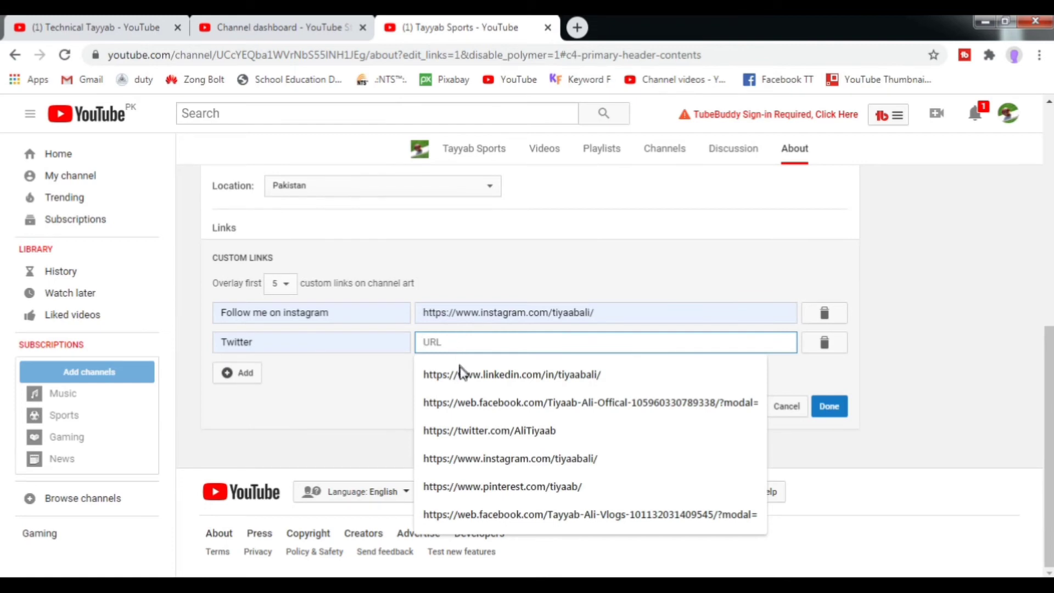
{"action": "left_click", "coordinate": [496, 437]}
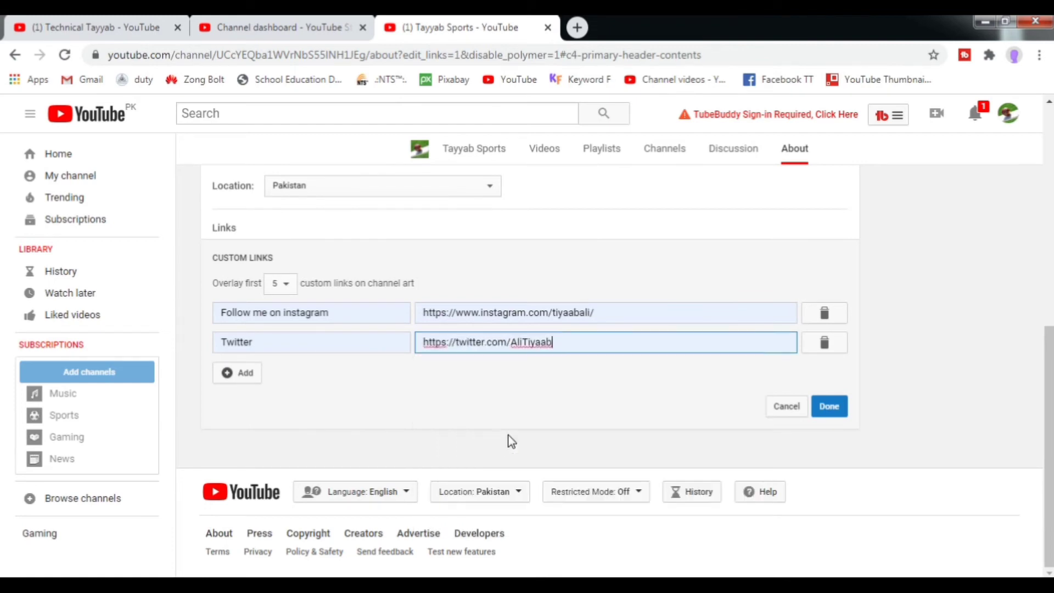
{"action": "left_click", "coordinate": [836, 411]}
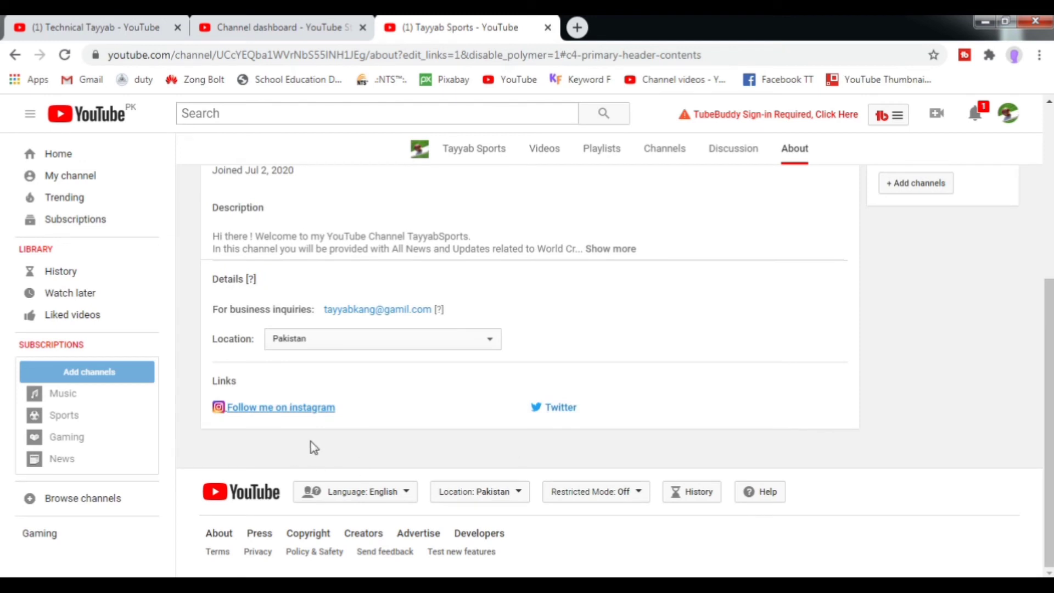
Examine the channel's Home layout for returning subscribers and new visitors, including the trailer area and uploads, and its Channels page.
{"action": "scroll", "coordinate": [310, 445], "scroll_direction": "up", "scroll_amount": 3}
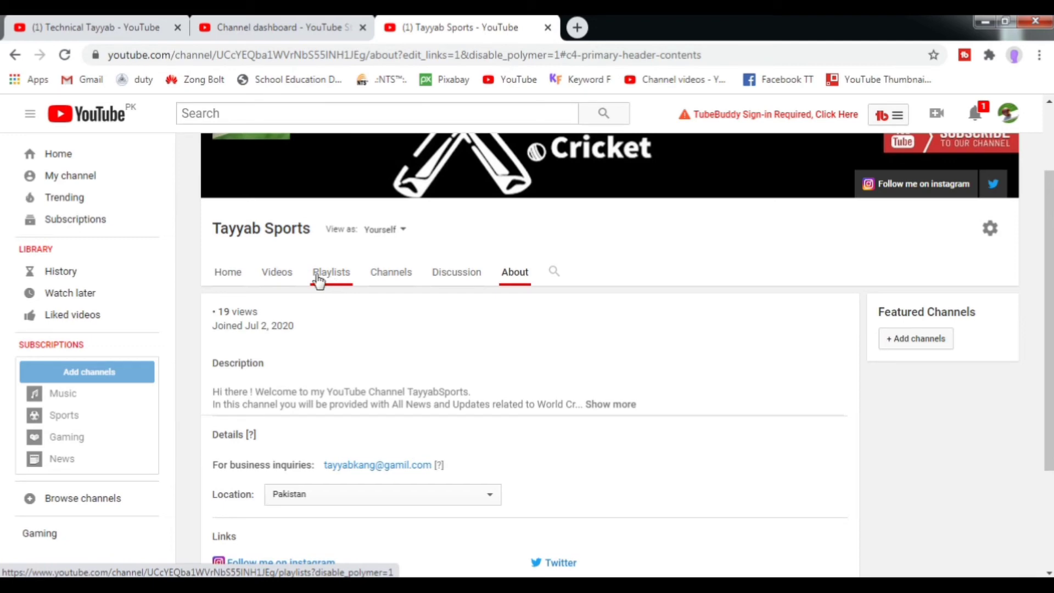
{"action": "left_click", "coordinate": [230, 284]}
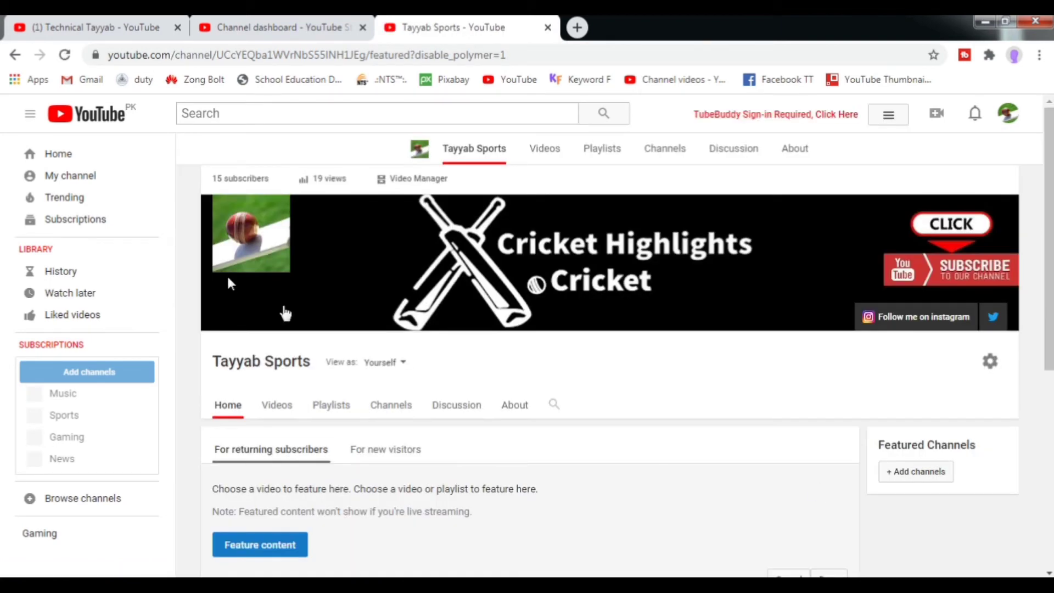
{"action": "scroll", "coordinate": [715, 439], "scroll_direction": "down", "scroll_amount": 3}
{"action": "scroll", "coordinate": [715, 435], "scroll_direction": "down", "scroll_amount": 3}
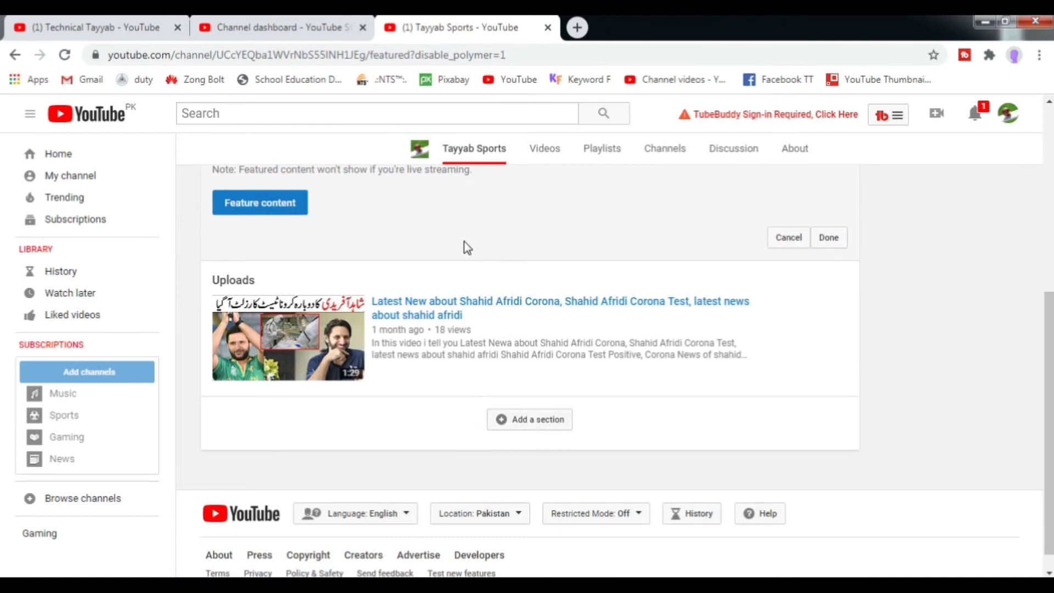
{"action": "scroll", "coordinate": [463, 264], "scroll_direction": "up", "scroll_amount": 2}
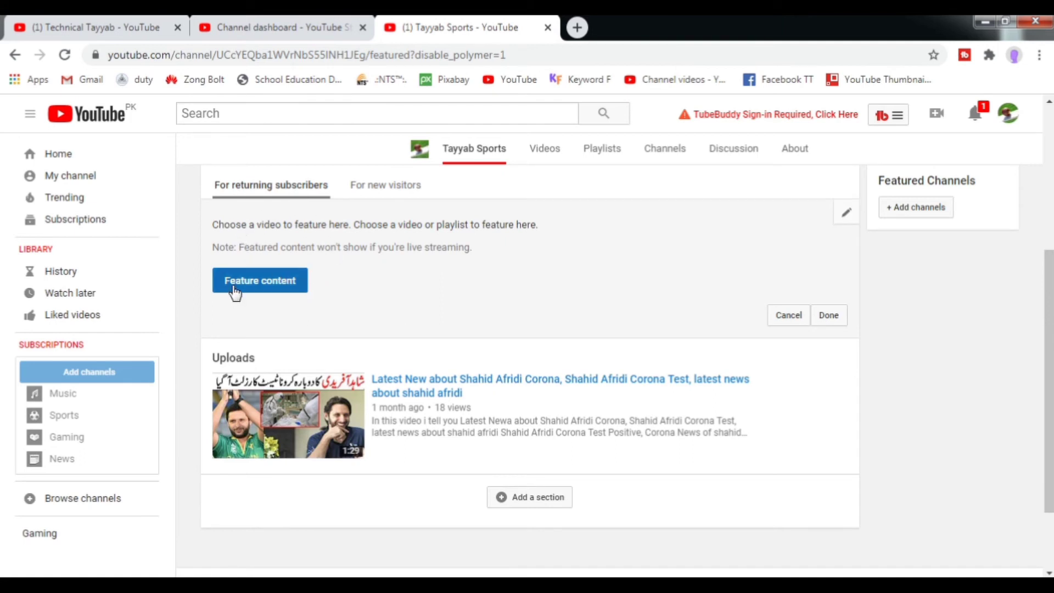
{"action": "left_click", "coordinate": [383, 185]}
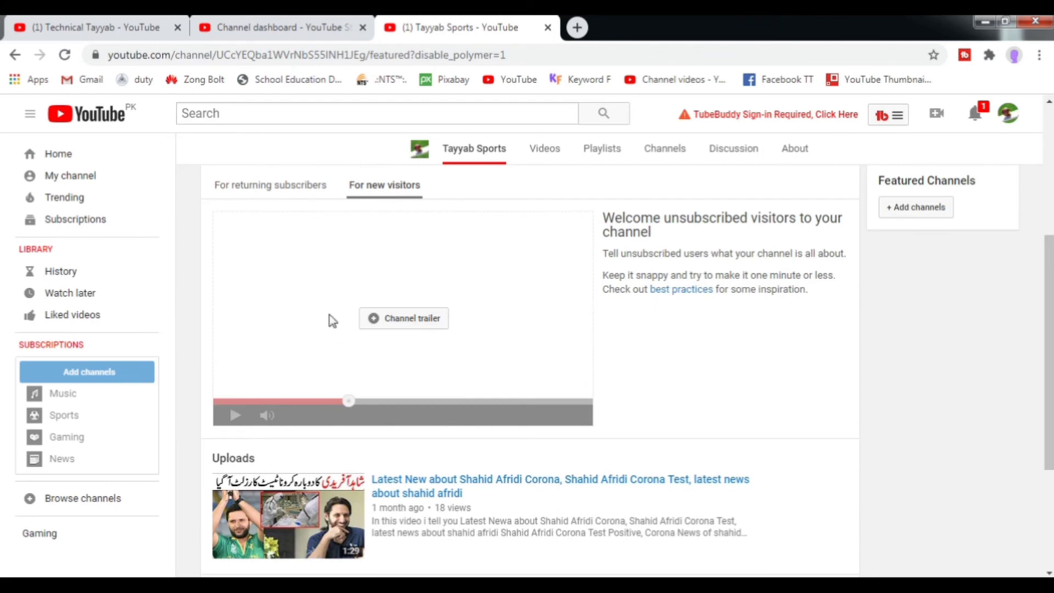
{"action": "scroll", "coordinate": [308, 321], "scroll_direction": "down", "scroll_amount": 3}
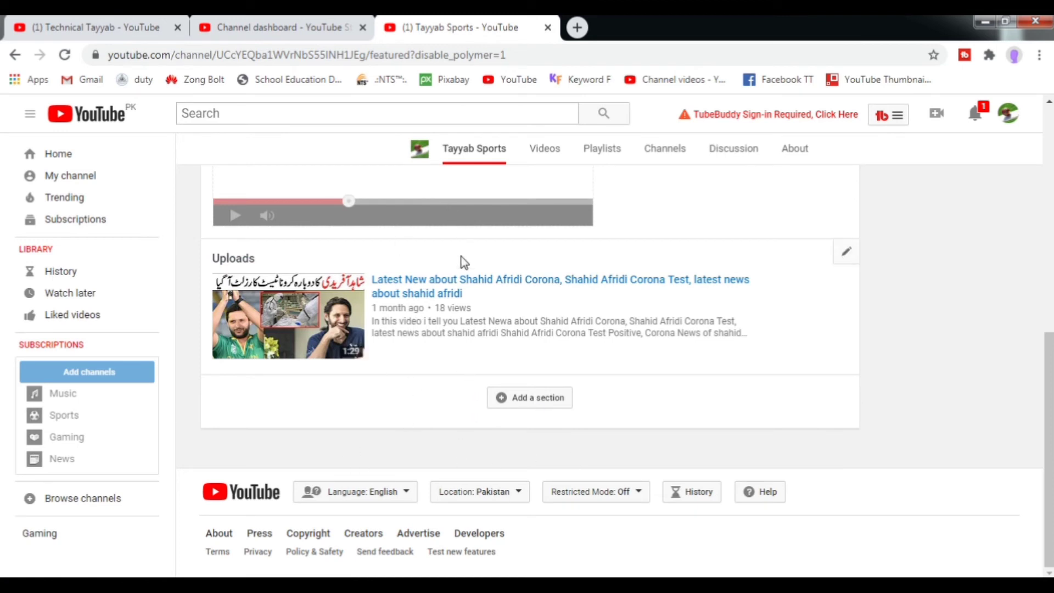
{"action": "scroll", "coordinate": [461, 258], "scroll_direction": "up", "scroll_amount": 2}
{"action": "scroll", "coordinate": [461, 258], "scroll_direction": "down", "scroll_amount": 2}
{"action": "scroll", "coordinate": [462, 262], "scroll_direction": "up", "scroll_amount": 7}
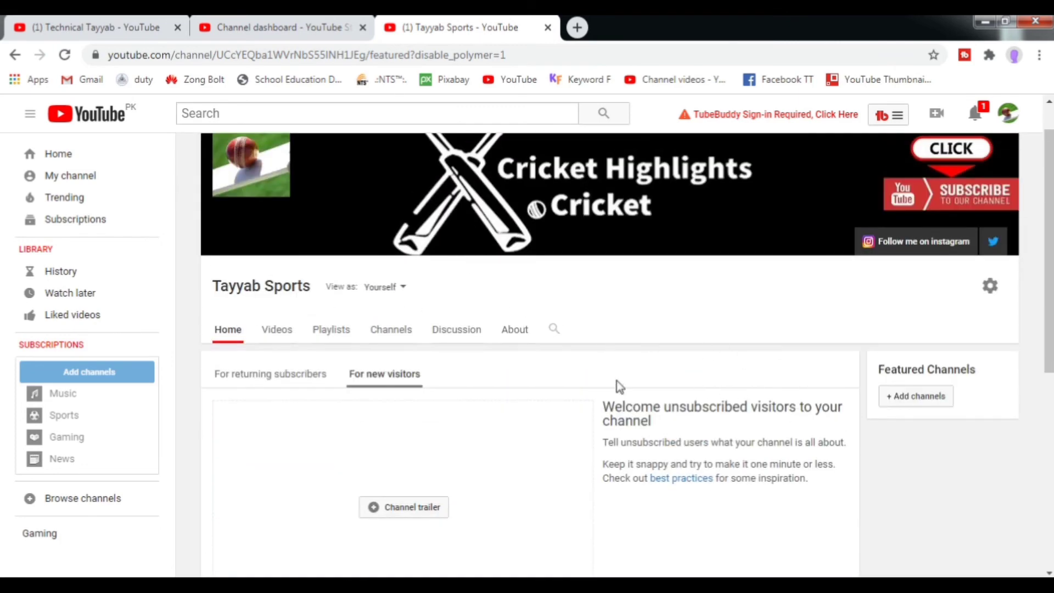
{"action": "left_click", "coordinate": [407, 335]}
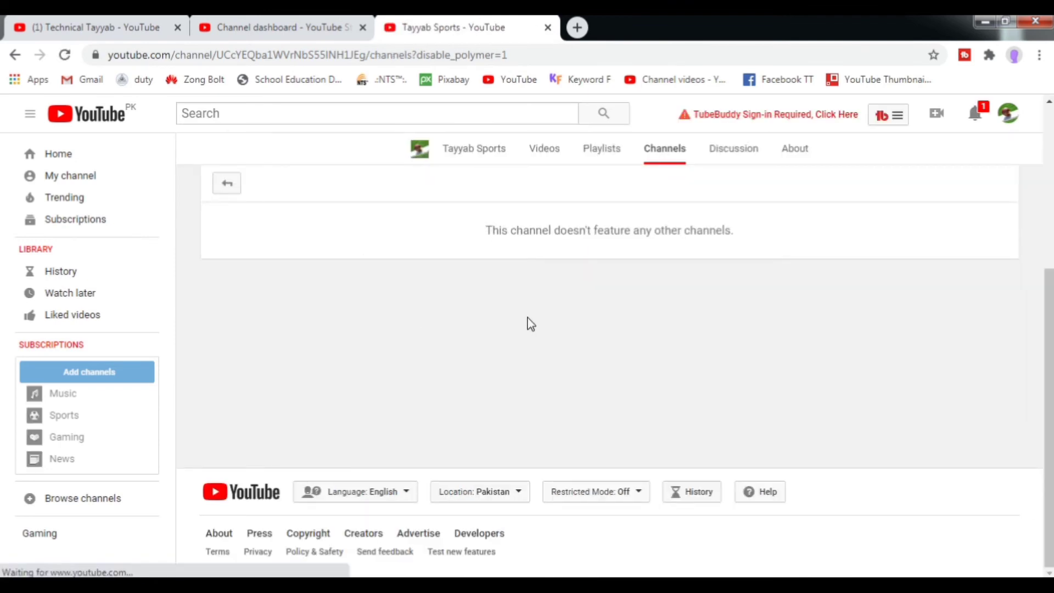
{"action": "scroll", "coordinate": [527, 317], "scroll_direction": "up", "scroll_amount": 1}
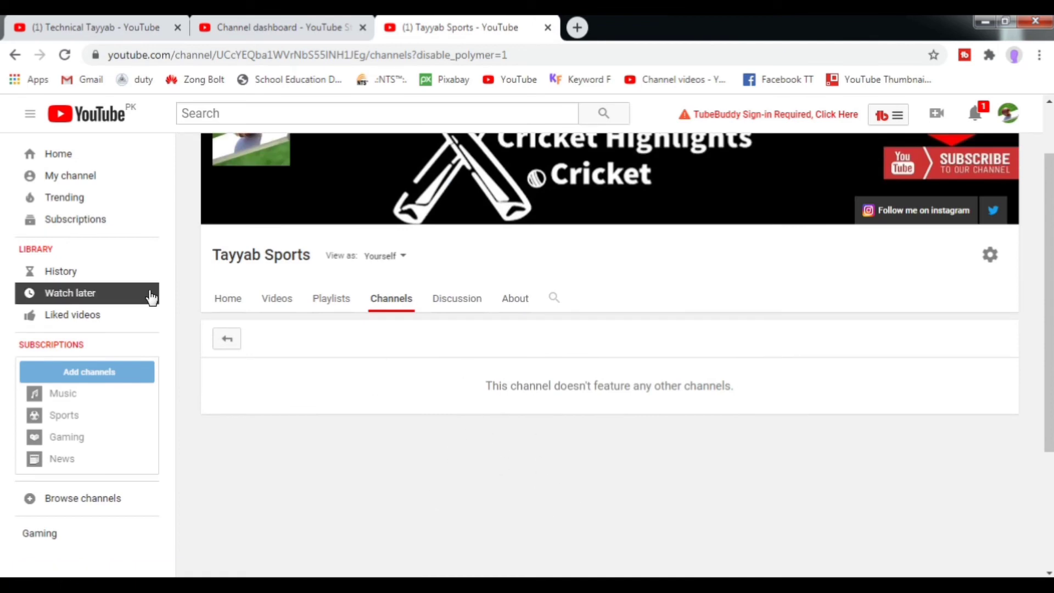
Start a new section below Uploads on the channel's Home page with Custom grouping as its content.
{"action": "left_click", "coordinate": [230, 302]}
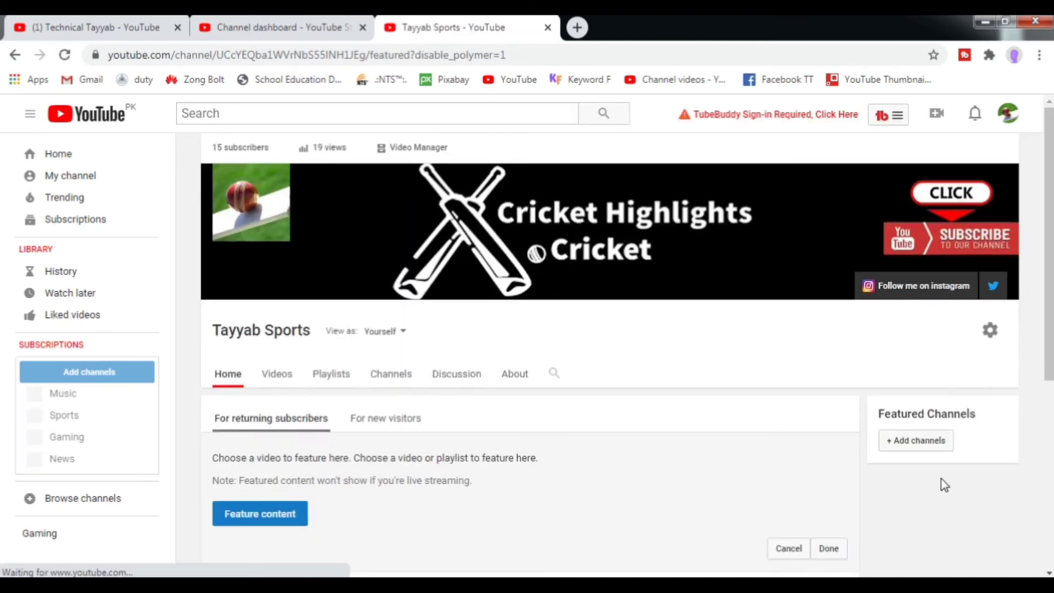
{"action": "scroll", "coordinate": [755, 417], "scroll_direction": "down", "scroll_amount": 3}
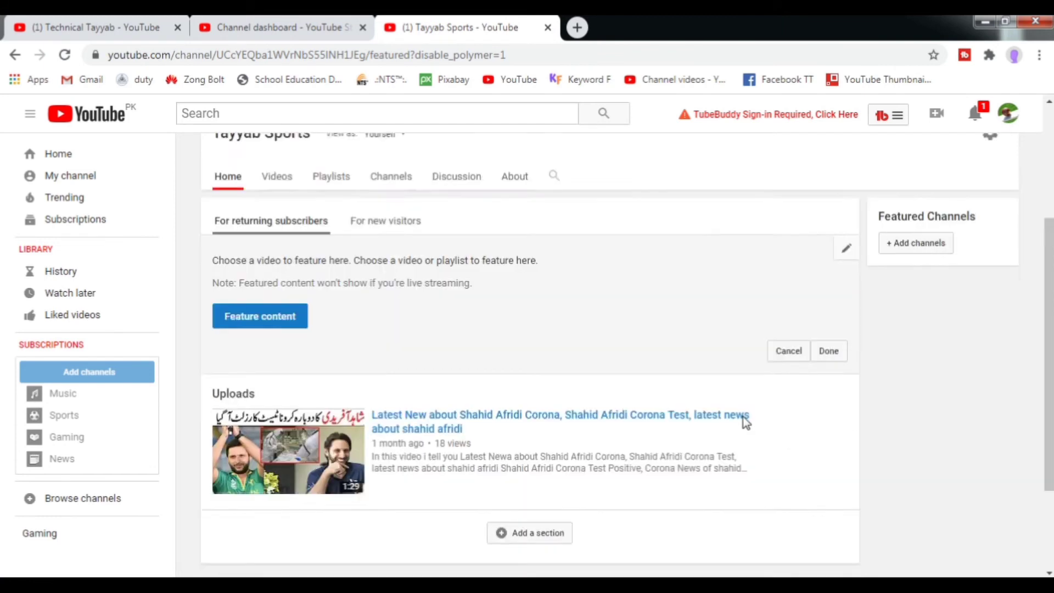
{"action": "scroll", "coordinate": [747, 423], "scroll_direction": "down", "scroll_amount": 2}
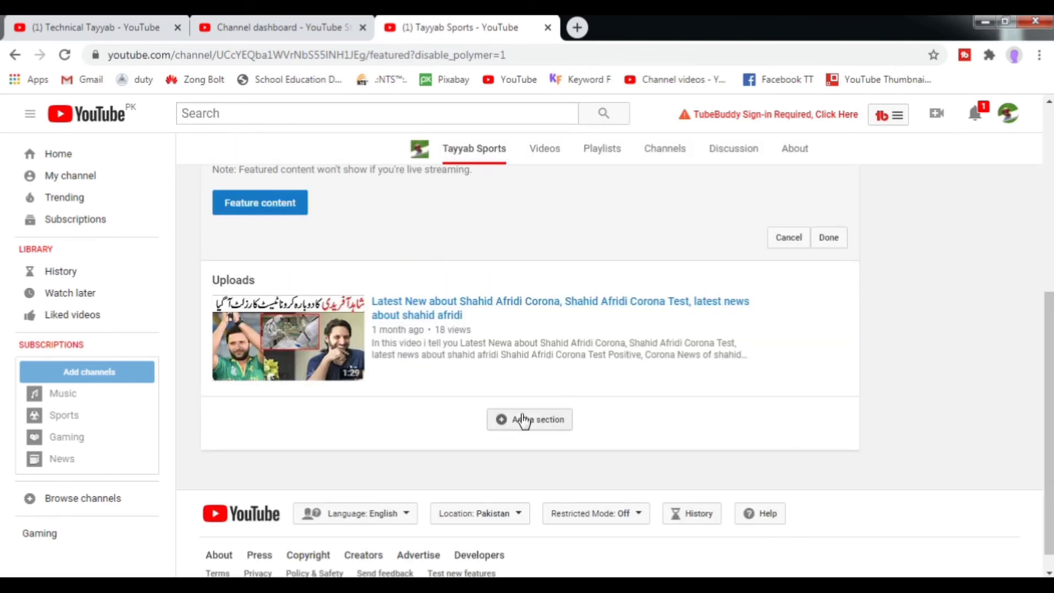
{"action": "left_click", "coordinate": [524, 420]}
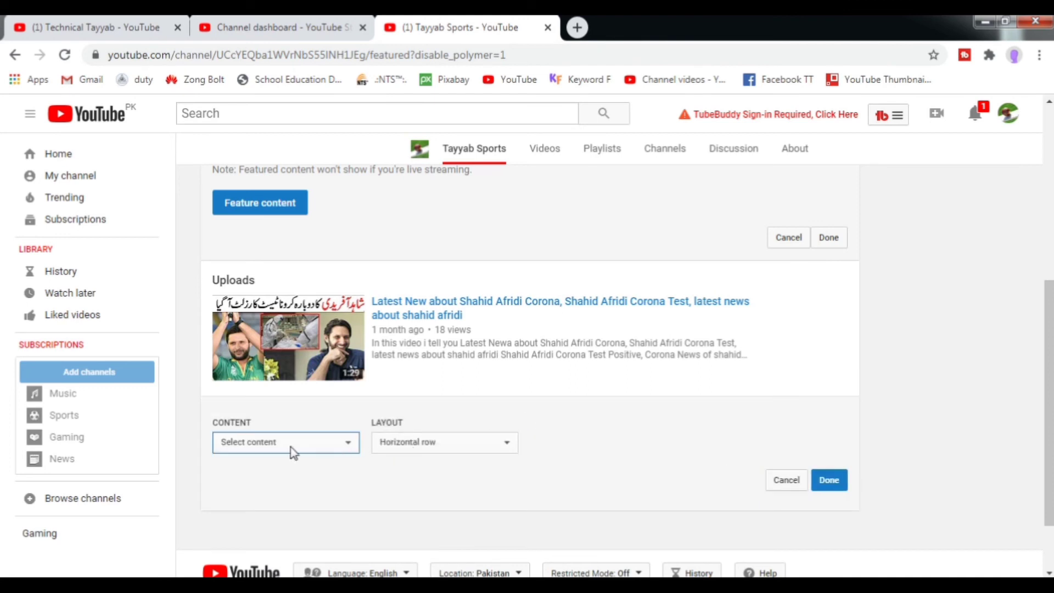
{"action": "left_click", "coordinate": [350, 449]}
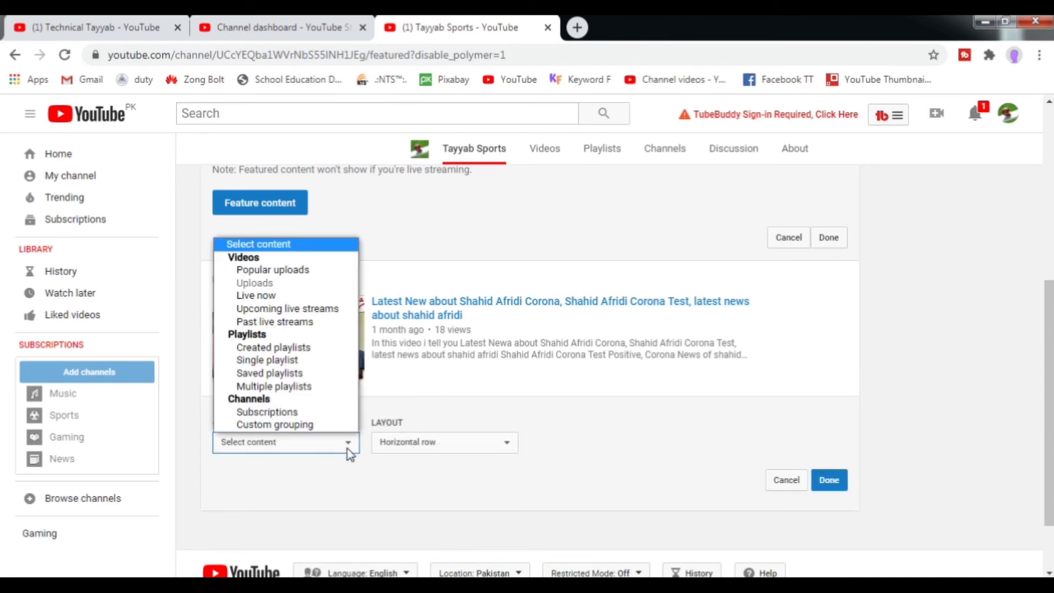
{"action": "left_click", "coordinate": [279, 426]}
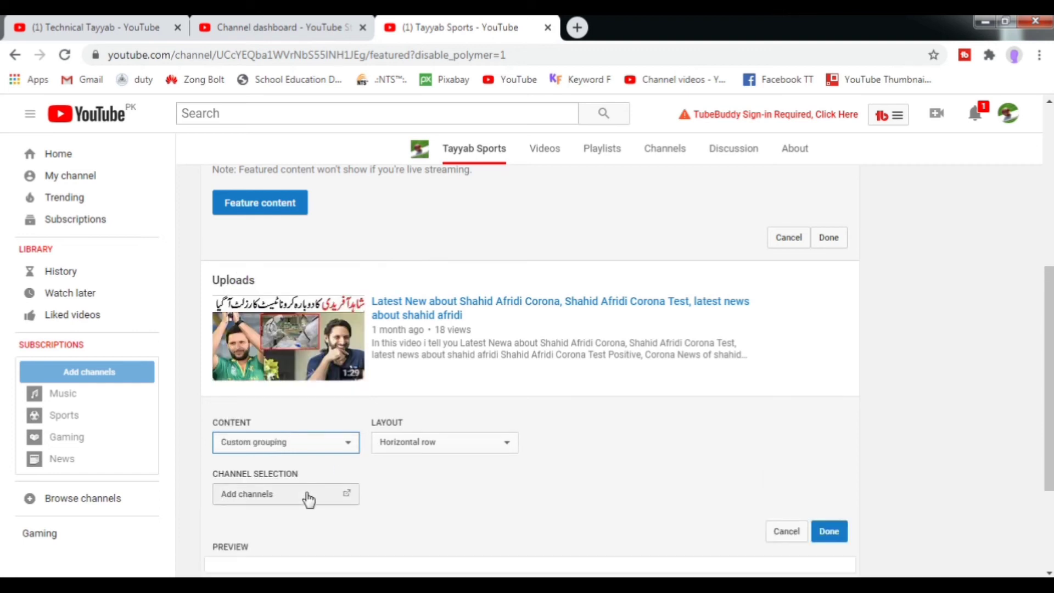
Open the new section's channel selection and copy the URL of the Technical Tayyab channel for it.
{"action": "left_click", "coordinate": [308, 494]}
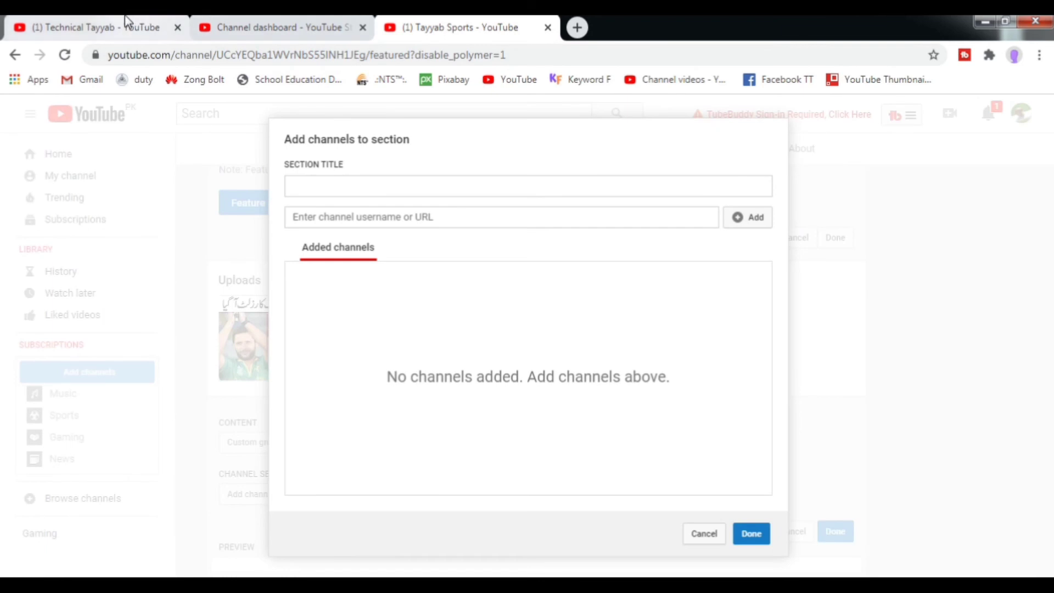
{"action": "left_click", "coordinate": [125, 23]}
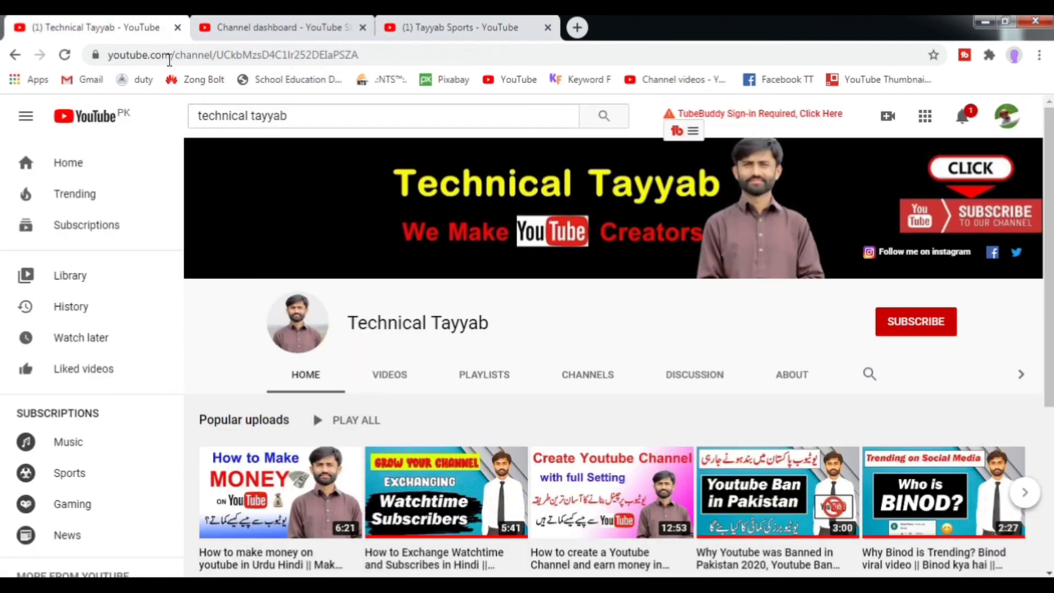
{"action": "left_click", "coordinate": [277, 57]}
{"action": "left_click", "coordinate": [447, 22]}
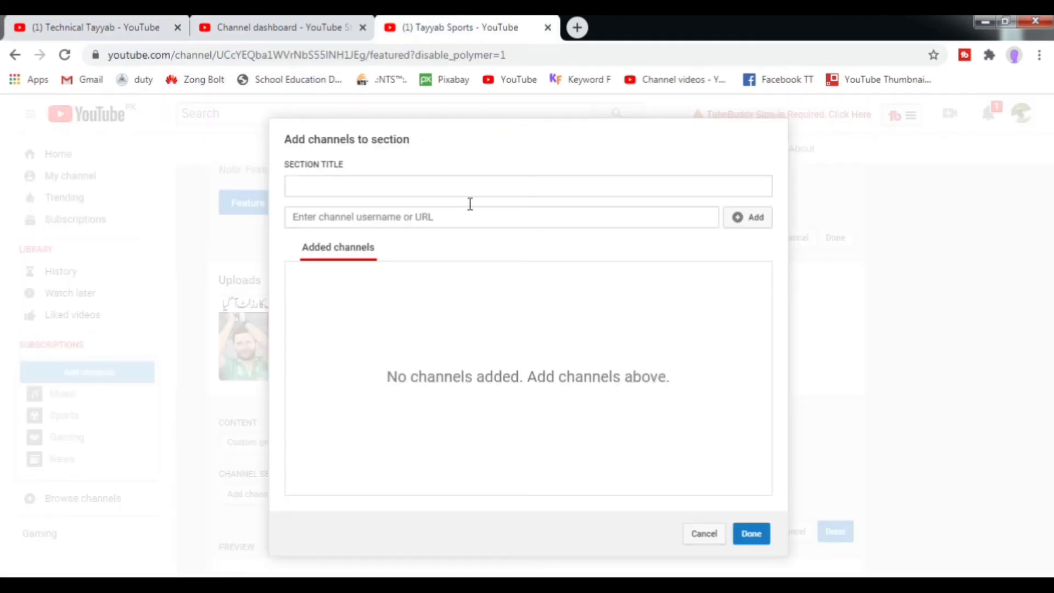
Set the section title to "My tech Channel".
{"action": "left_click", "coordinate": [432, 167]}
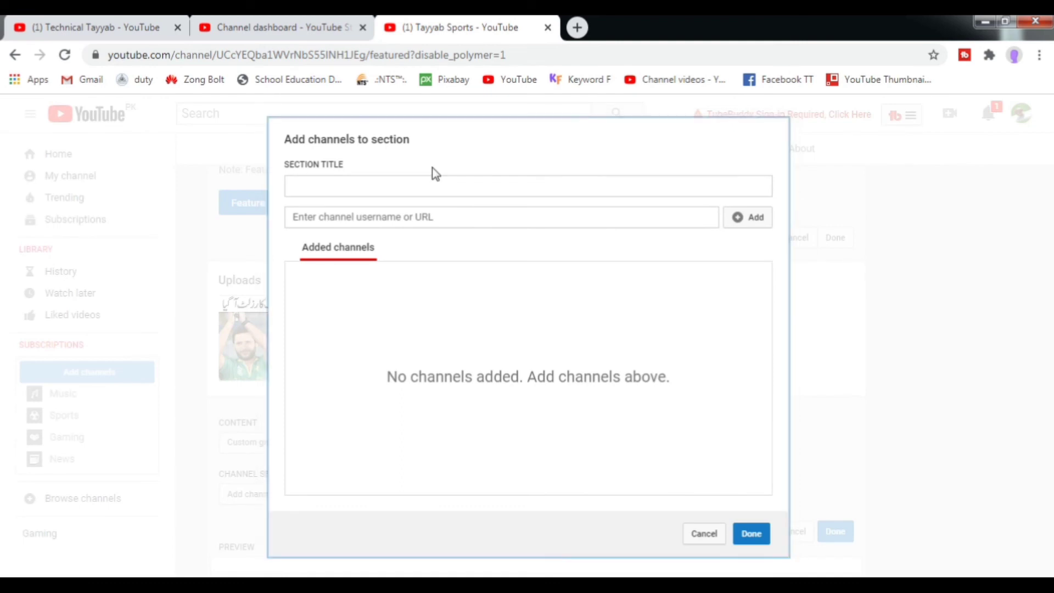
{"action": "left_click", "coordinate": [402, 191]}
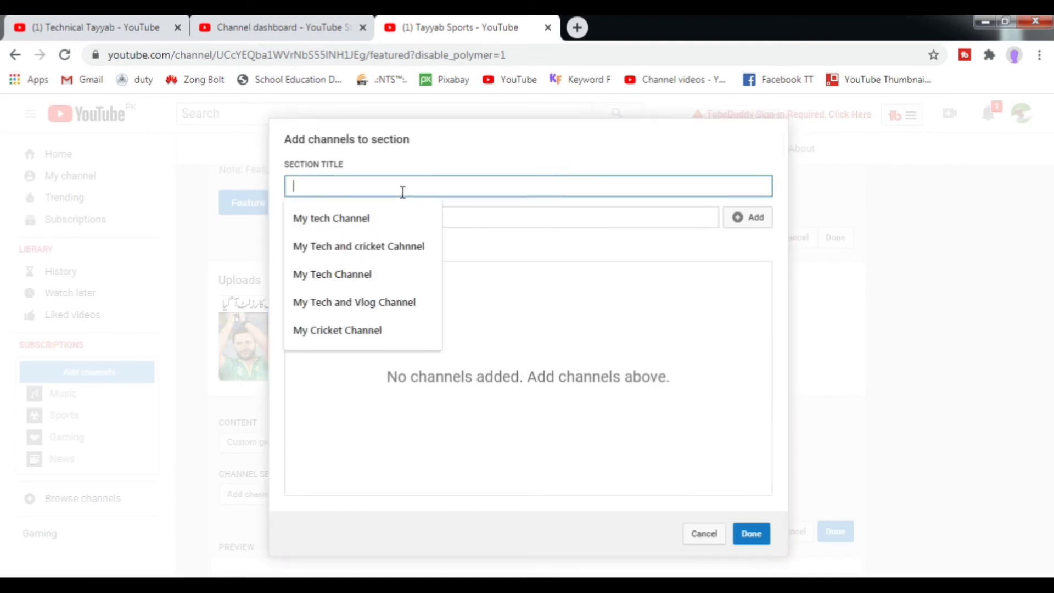
{"action": "left_click", "coordinate": [391, 220]}
{"action": "left_click", "coordinate": [391, 219]}
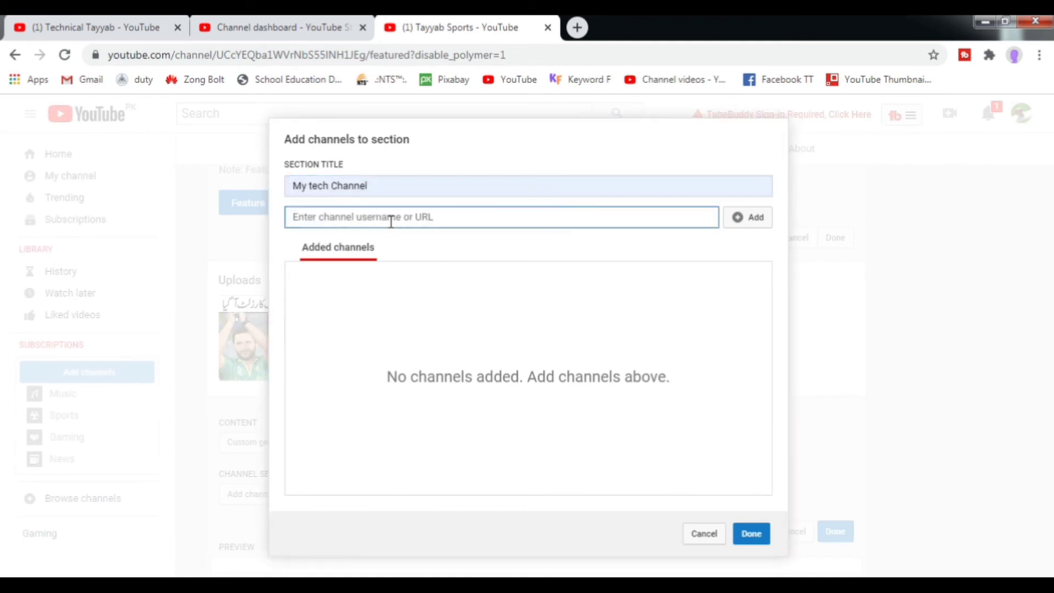
Add the Technical Tayyab channel to the section by its copied URL and confirm the channel selection.
{"action": "type", "text": "https://www.youtube.com/channel/UCkbMzsD4C1lr252DElaPSZA"}
{"action": "left_click", "coordinate": [741, 217]}
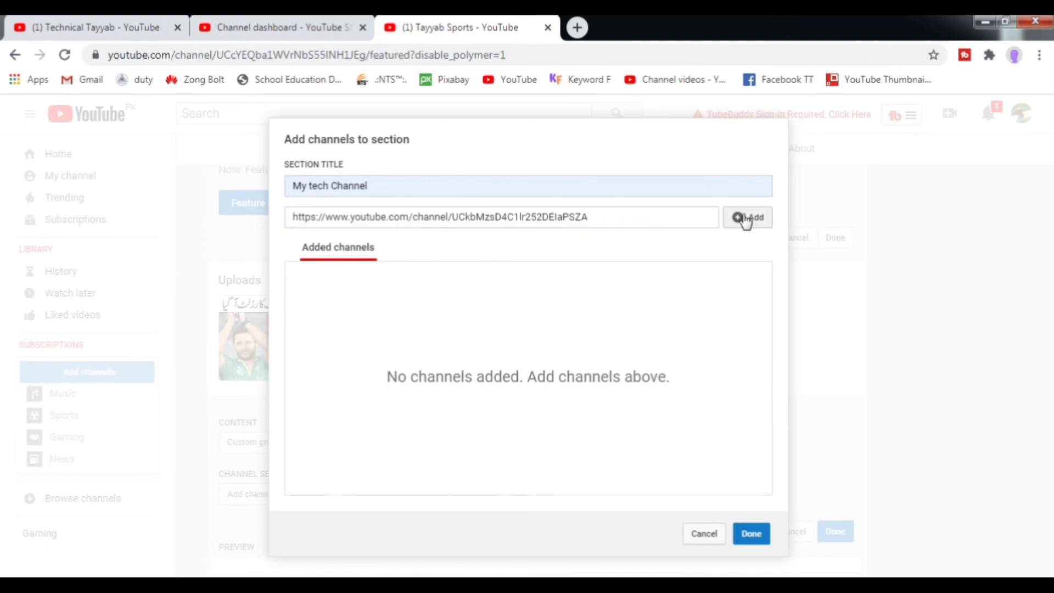
{"action": "mouse_move", "coordinate": [346, 365]}
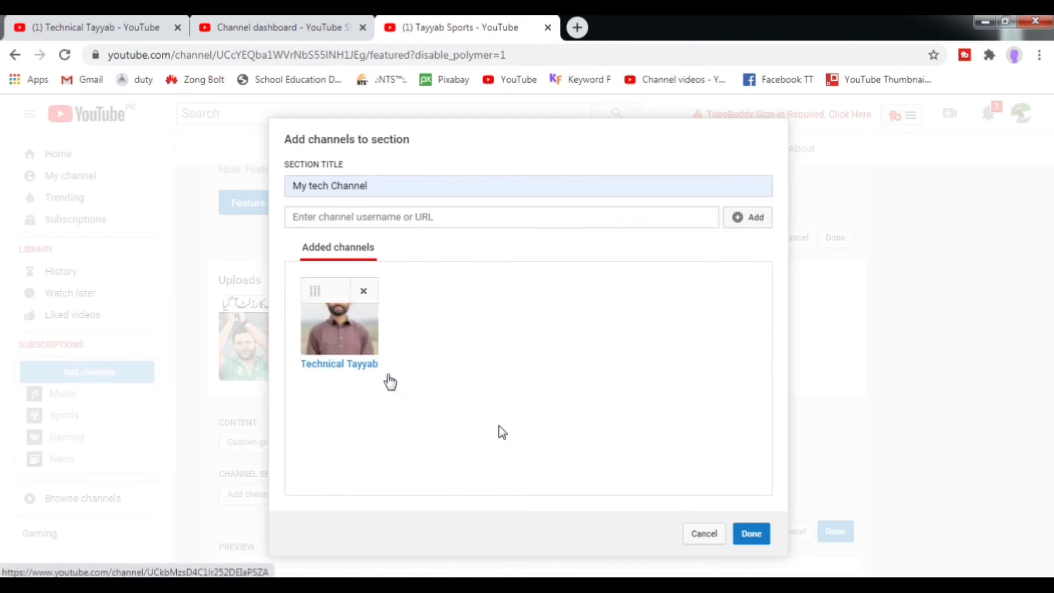
{"action": "left_click", "coordinate": [750, 533]}
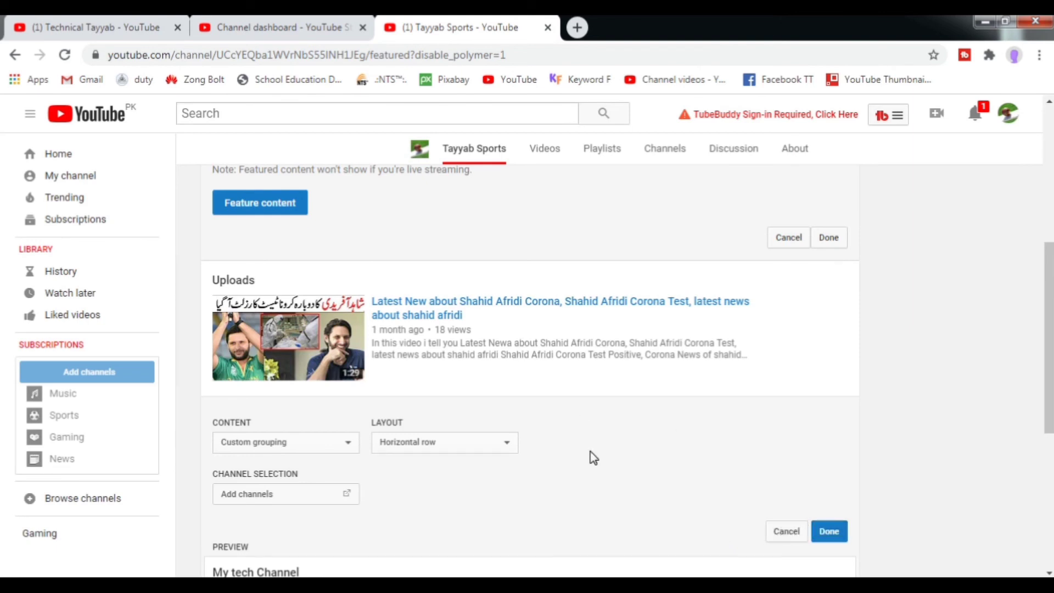
Save the "My tech Channel" section and move it above Uploads on the Home page.
{"action": "scroll", "coordinate": [592, 458], "scroll_direction": "down", "scroll_amount": 4}
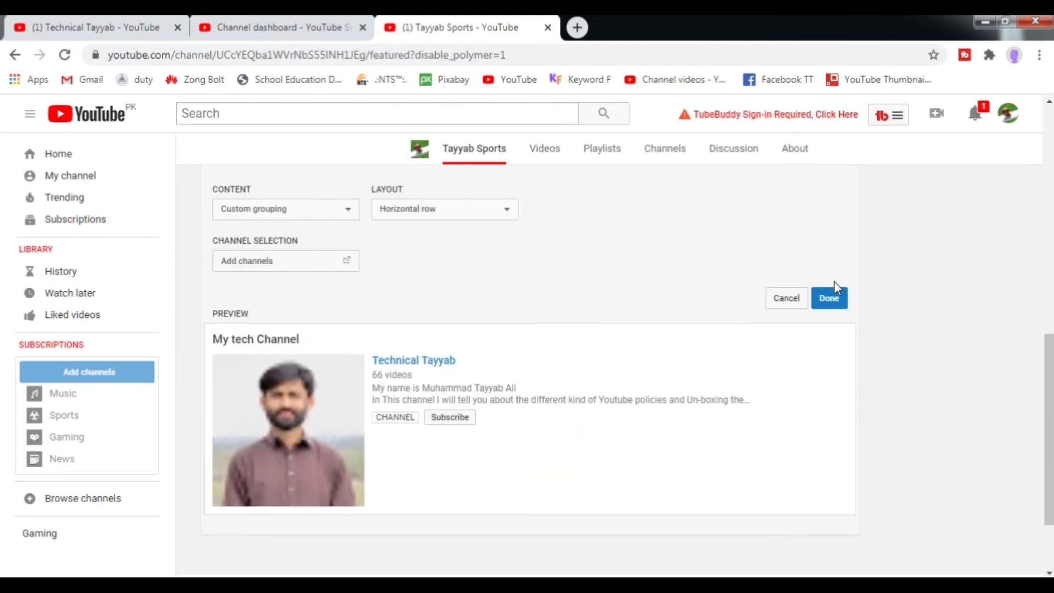
{"action": "left_click", "coordinate": [829, 299]}
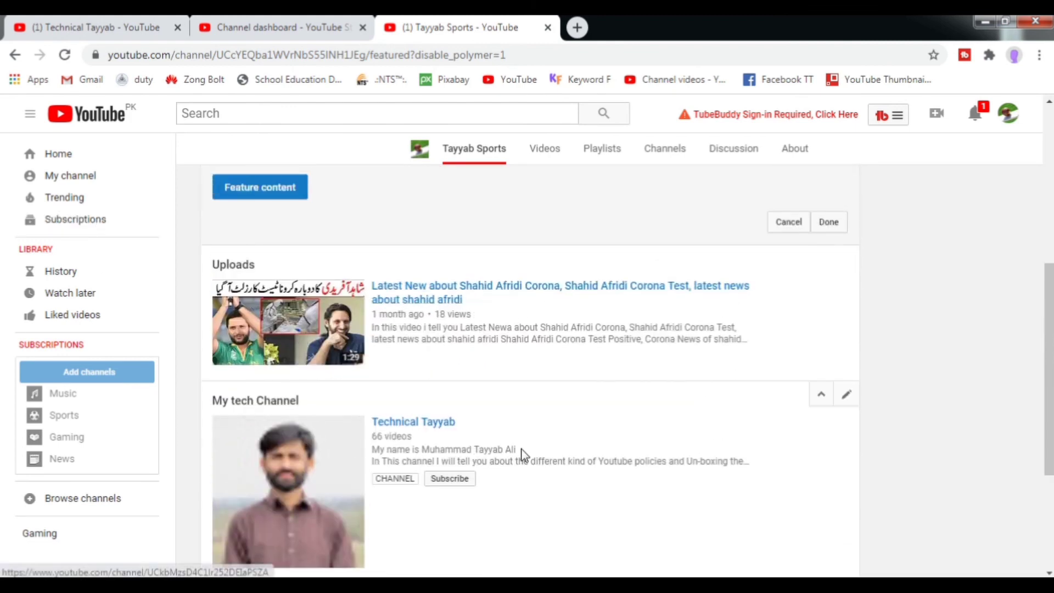
{"action": "left_click", "coordinate": [821, 395]}
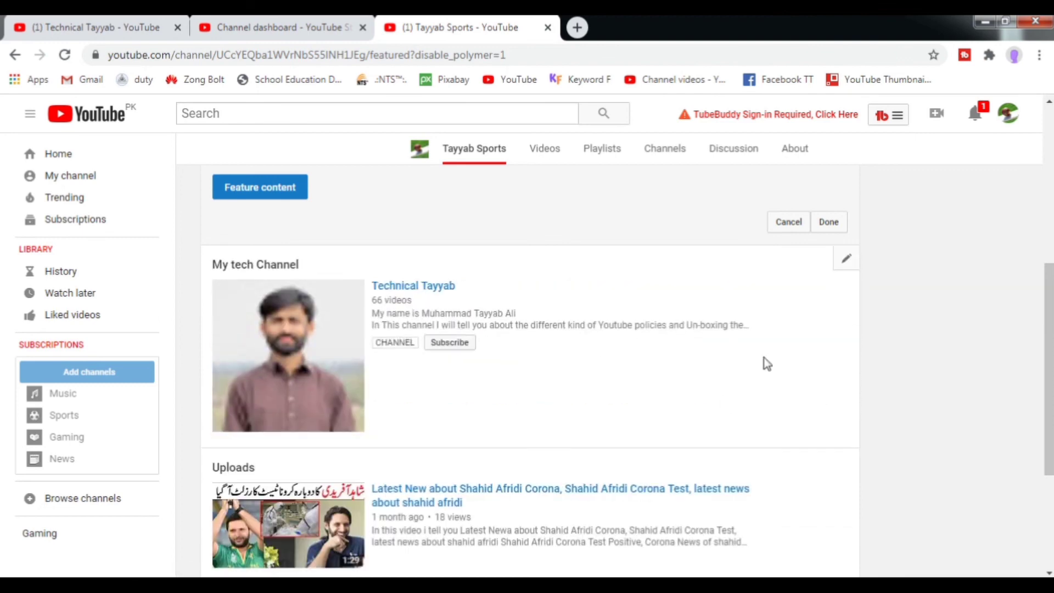
{"action": "scroll", "coordinate": [811, 423], "scroll_direction": "up", "scroll_amount": 4}
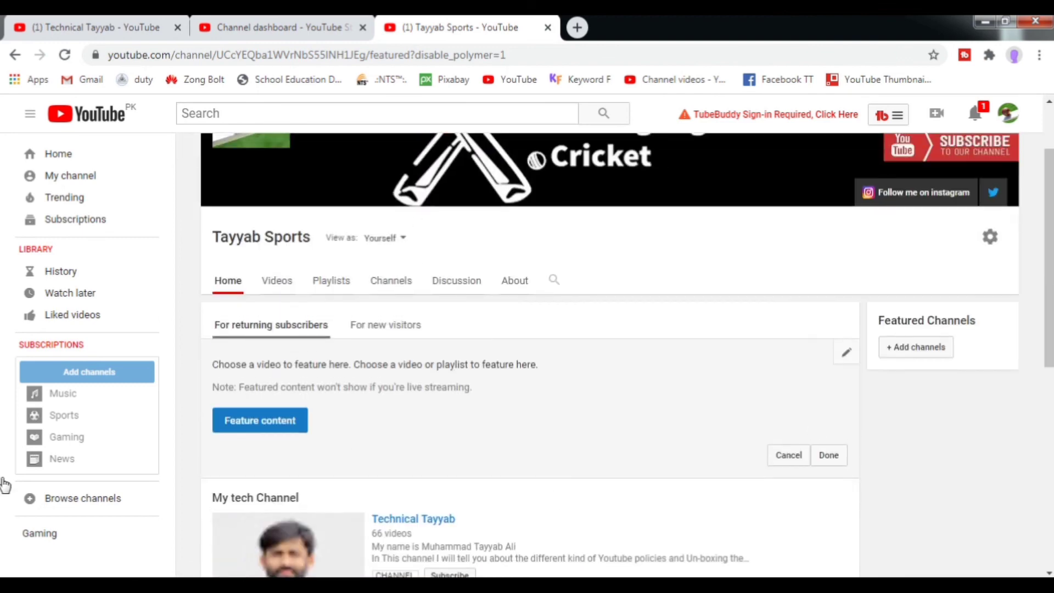
{"action": "scroll", "coordinate": [319, 557], "scroll_direction": "down", "scroll_amount": 1}
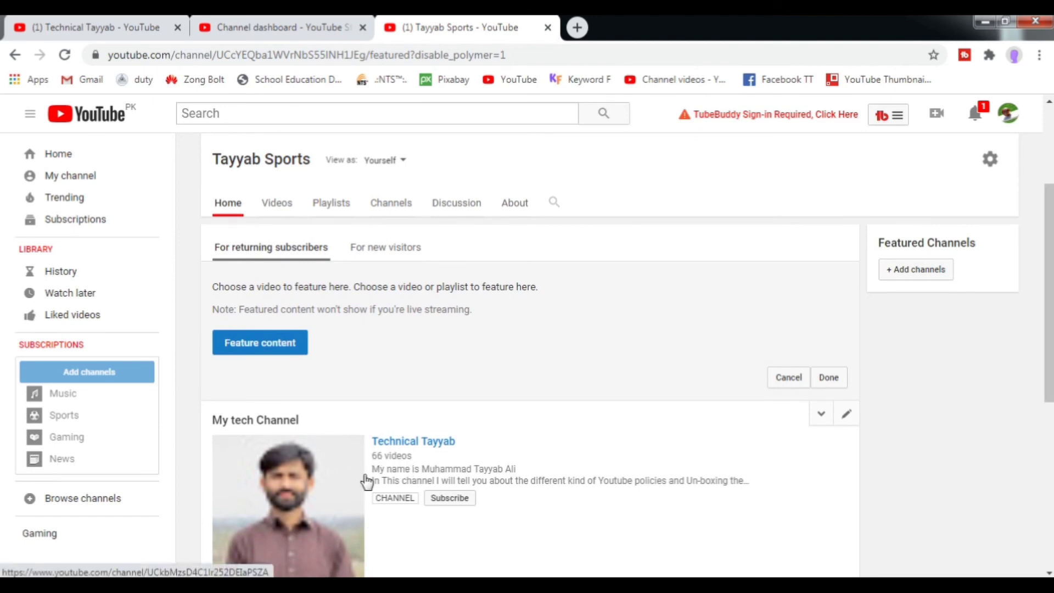
{"action": "scroll", "coordinate": [366, 482], "scroll_direction": "up", "scroll_amount": 3}
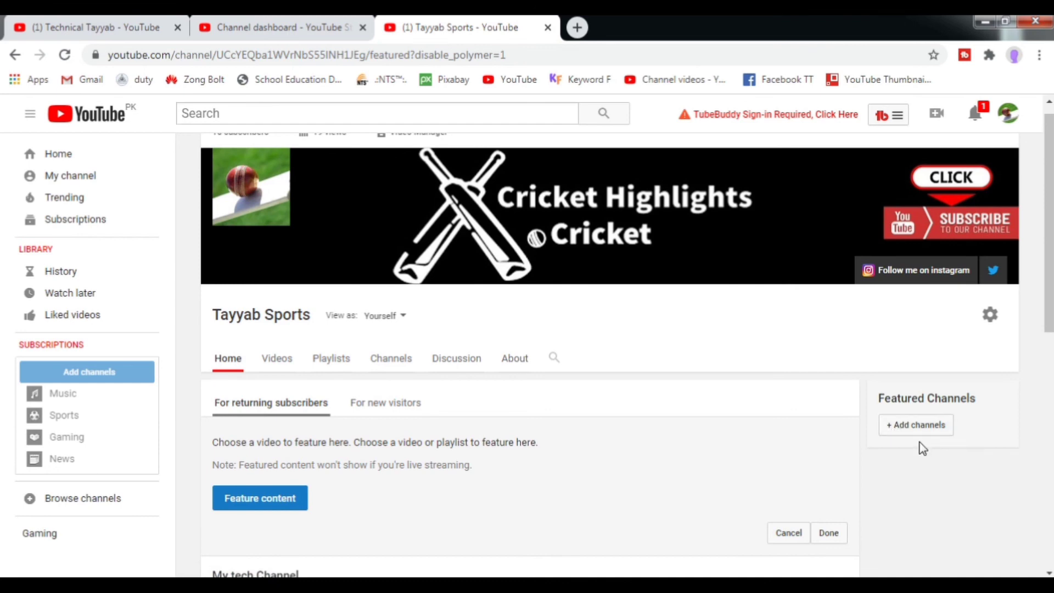
Check the channel page's privacy, layout and discussion settings and save them.
{"action": "left_click", "coordinate": [990, 316]}
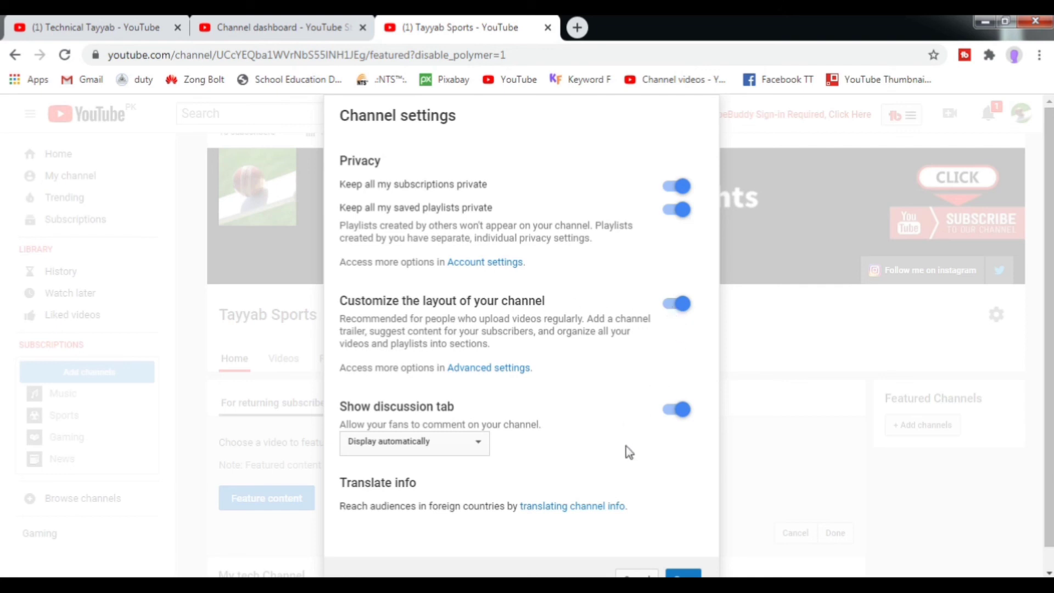
{"action": "scroll", "coordinate": [634, 451], "scroll_direction": "down", "scroll_amount": 1}
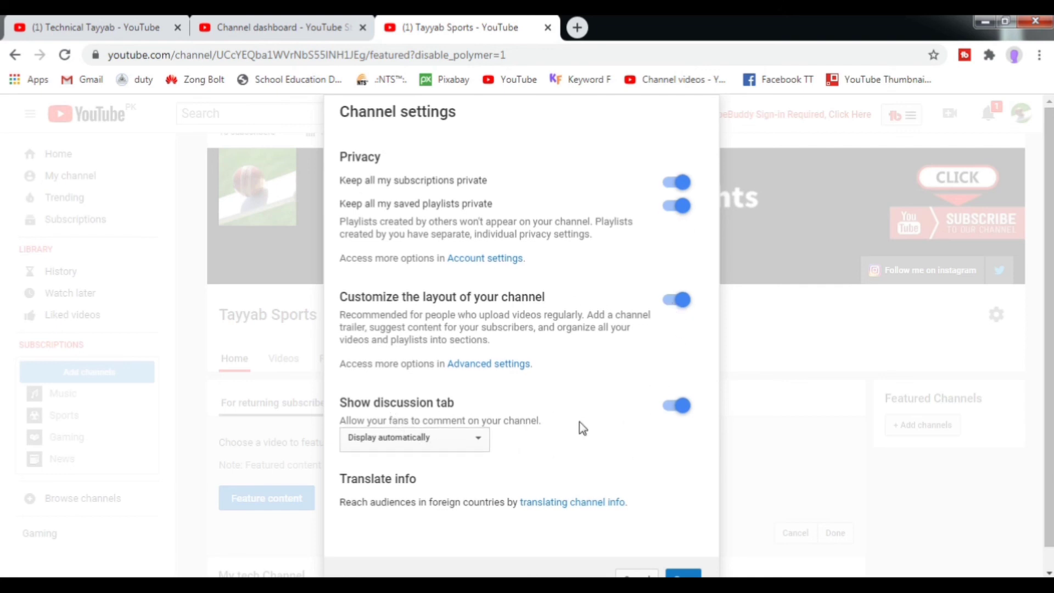
{"action": "scroll", "coordinate": [667, 415], "scroll_direction": "down", "scroll_amount": 1}
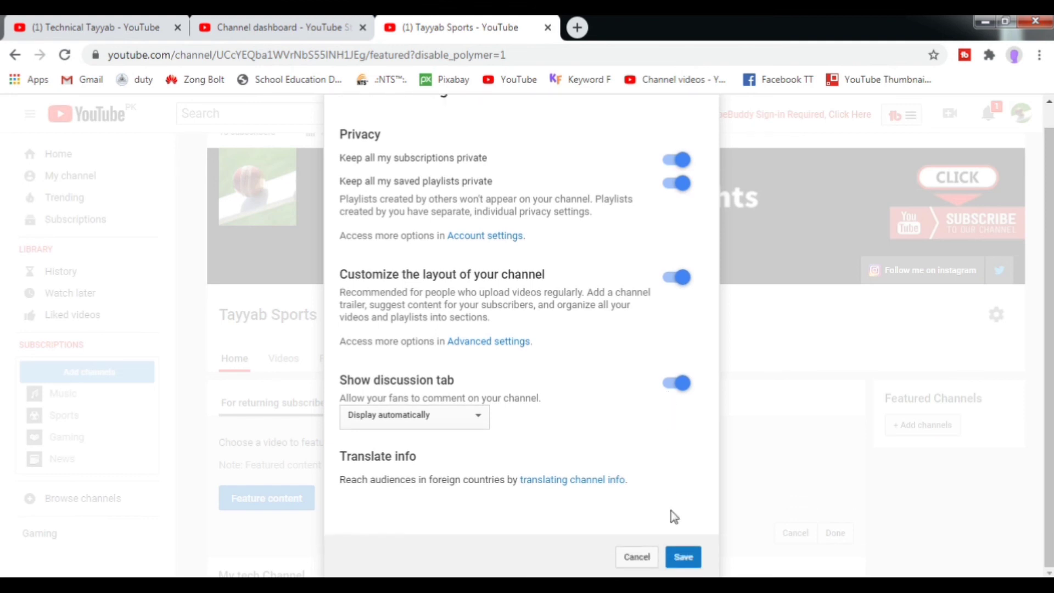
{"action": "left_click", "coordinate": [681, 560]}
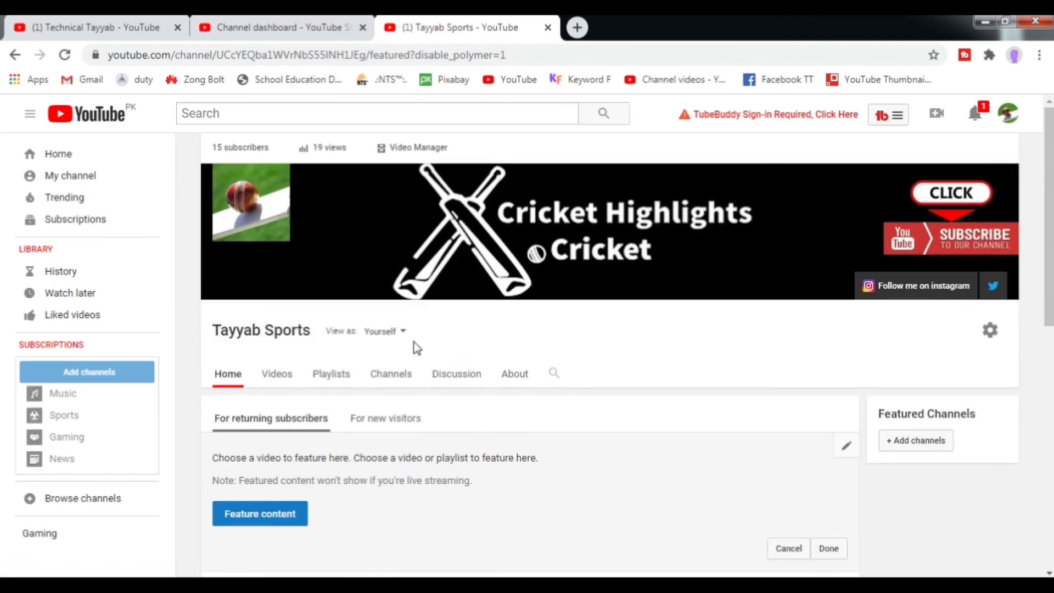
Switch back to the open channel settings in YouTube Studio.
{"action": "left_click", "coordinate": [254, 27]}
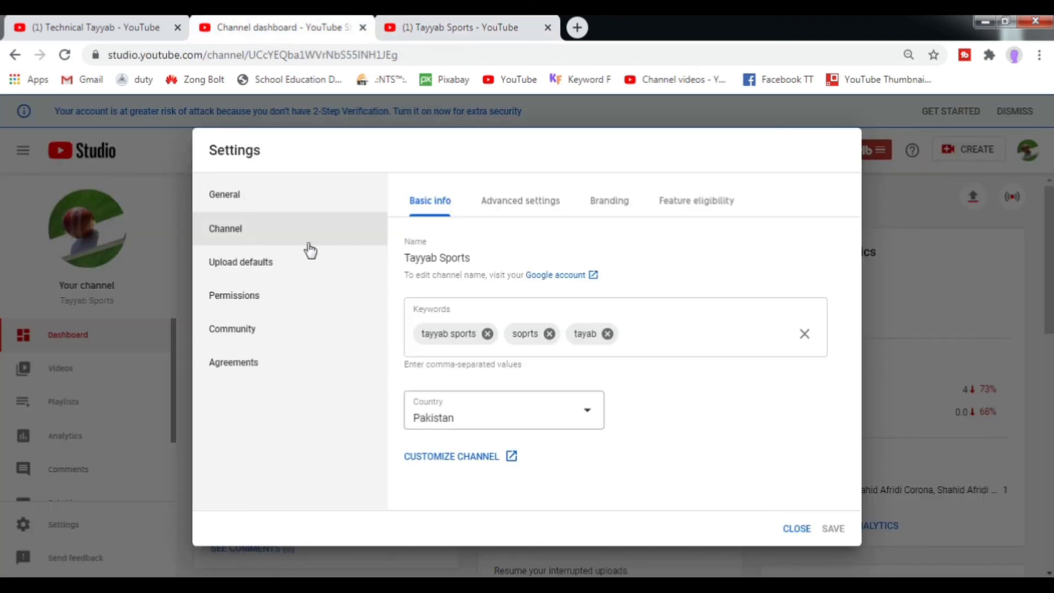